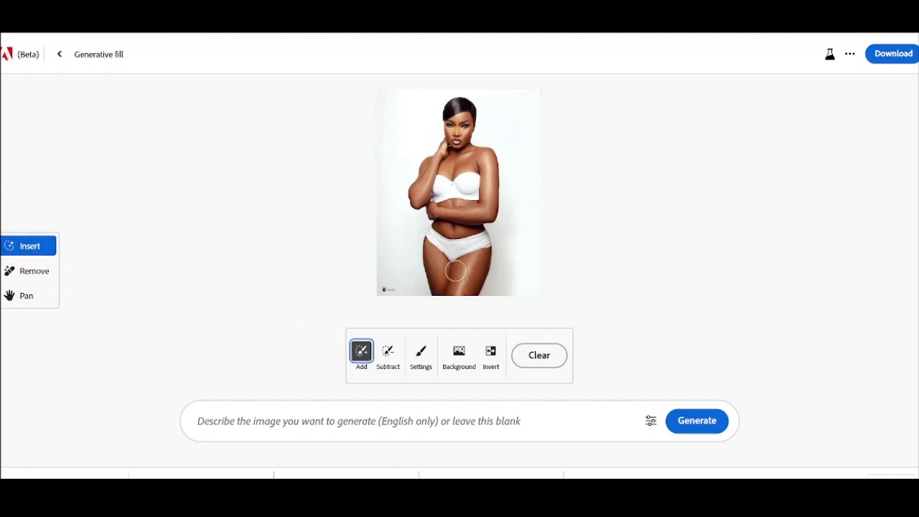
# Mask the briefs and upper thighs, trimming and then slightly extending the mask along the left hip.
pyautogui.moveTo(472, 258)
pyautogui.mouseDown()
pyautogui.moveTo(457, 285)
pyautogui.moveTo(454, 278)
pyautogui.moveTo(465, 275)
pyautogui.moveTo(472, 304)
pyautogui.moveTo(490, 248)
pyautogui.moveTo(429, 240)
pyautogui.moveTo(439, 286)
pyautogui.moveTo(445, 273)
pyautogui.moveTo(445, 308)
pyautogui.moveTo(431, 277)
pyautogui.moveTo(427, 312)
pyautogui.moveTo(391, 258)
pyautogui.mouseUp()
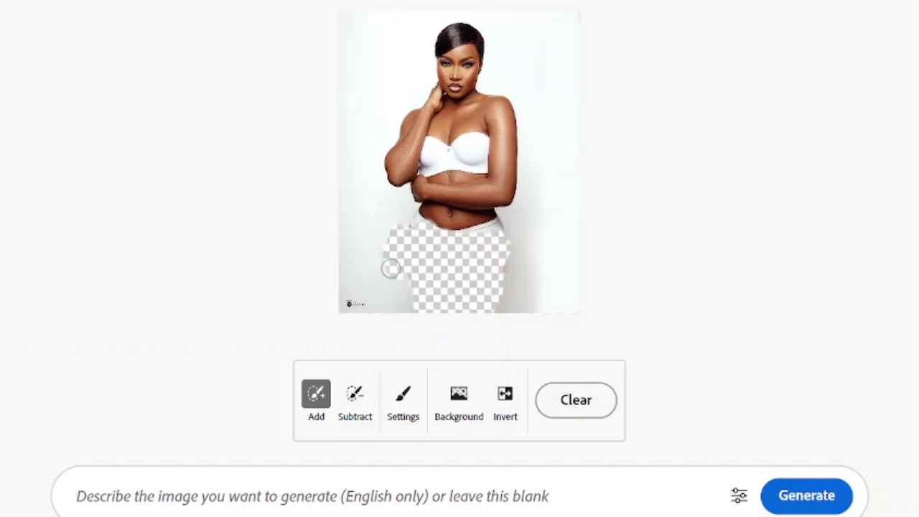
pyautogui.click(355, 397)
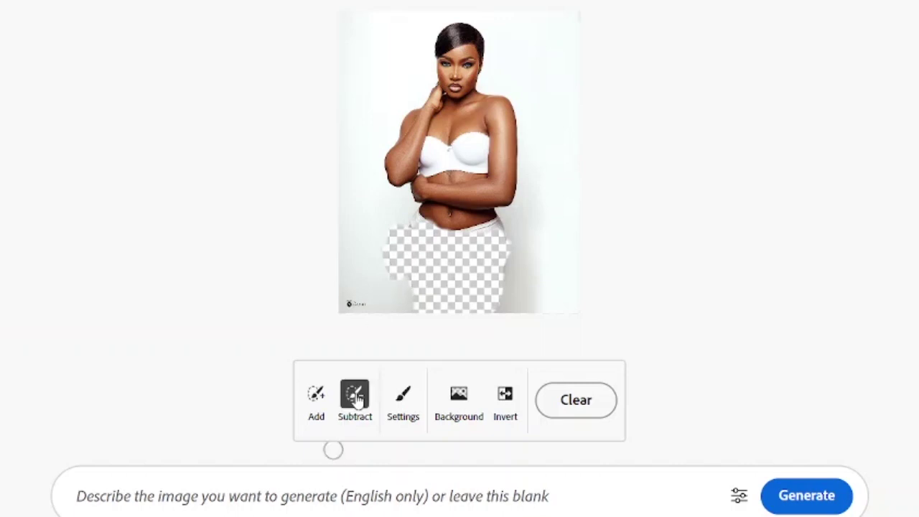
pyautogui.moveTo(389, 209)
pyautogui.mouseDown()
pyautogui.moveTo(386, 263)
pyautogui.moveTo(397, 261)
pyautogui.moveTo(404, 236)
pyautogui.moveTo(395, 241)
pyautogui.mouseUp()
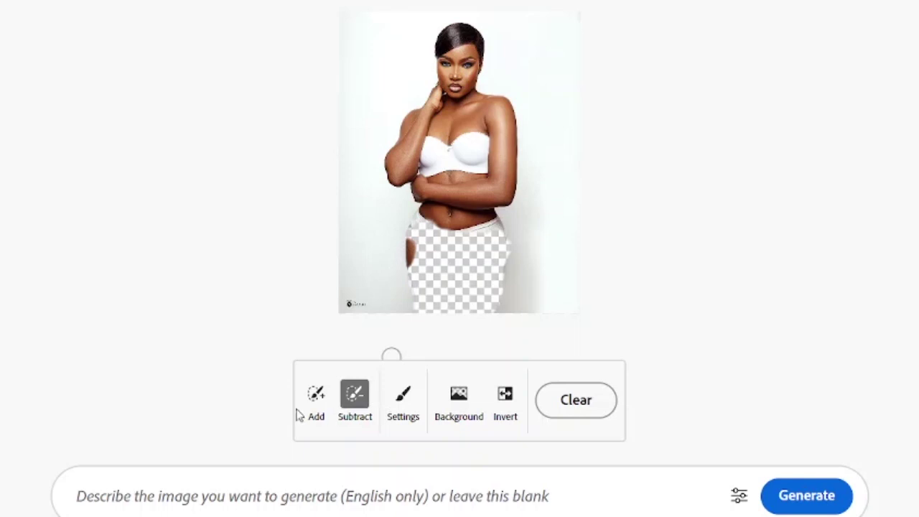
pyautogui.click(315, 394)
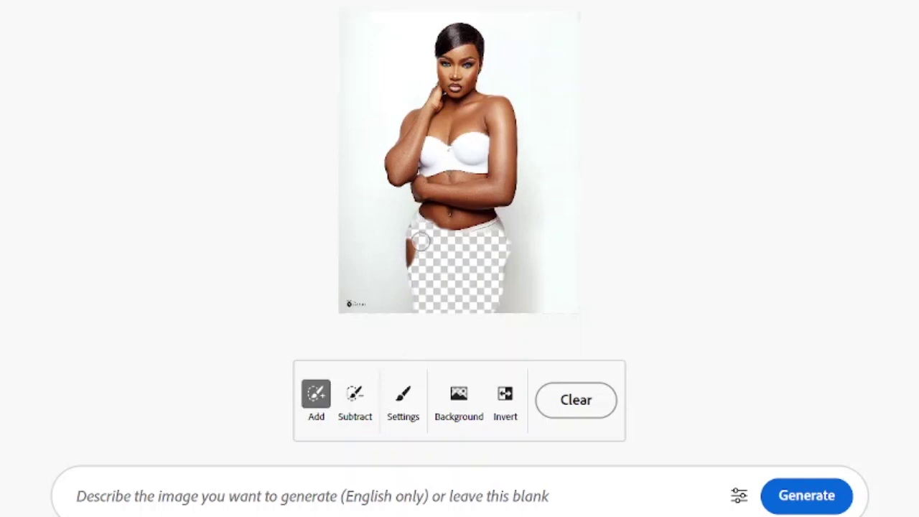
pyautogui.moveTo(422, 242)
pyautogui.mouseDown()
pyautogui.moveTo(416, 262)
pyautogui.moveTo(417, 247)
pyautogui.mouseUp()
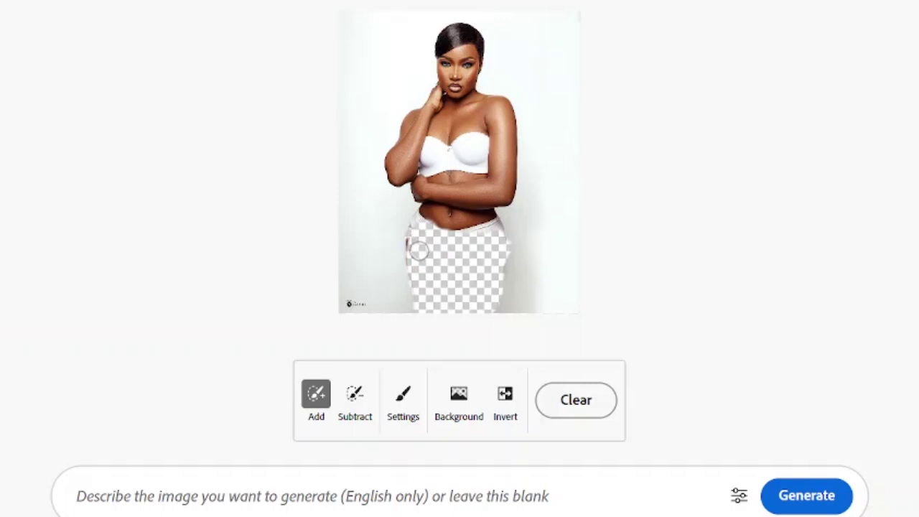
# Generate fills for the masked area with the prompt 'long pants'.
pyautogui.click(293, 496)
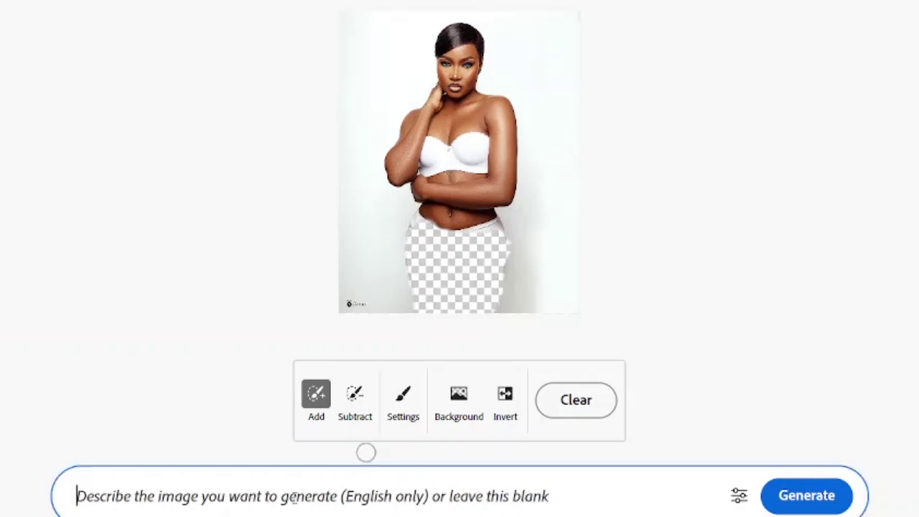
pyautogui.write('lo')
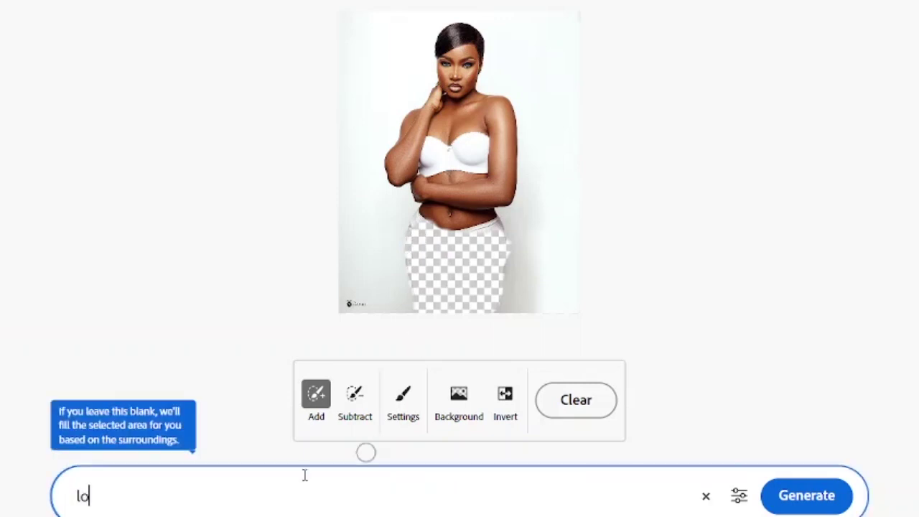
pyautogui.write('ng pan')
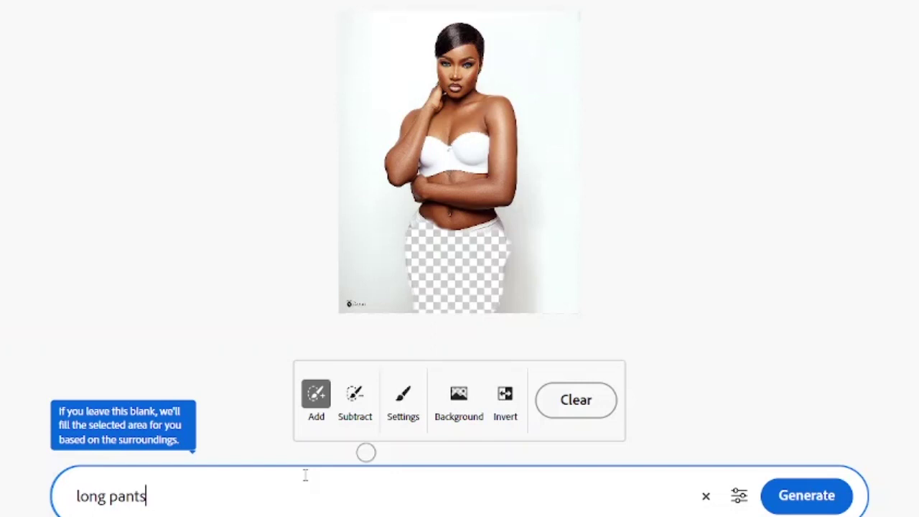
pyautogui.write('ts')
pyautogui.click(782, 495)
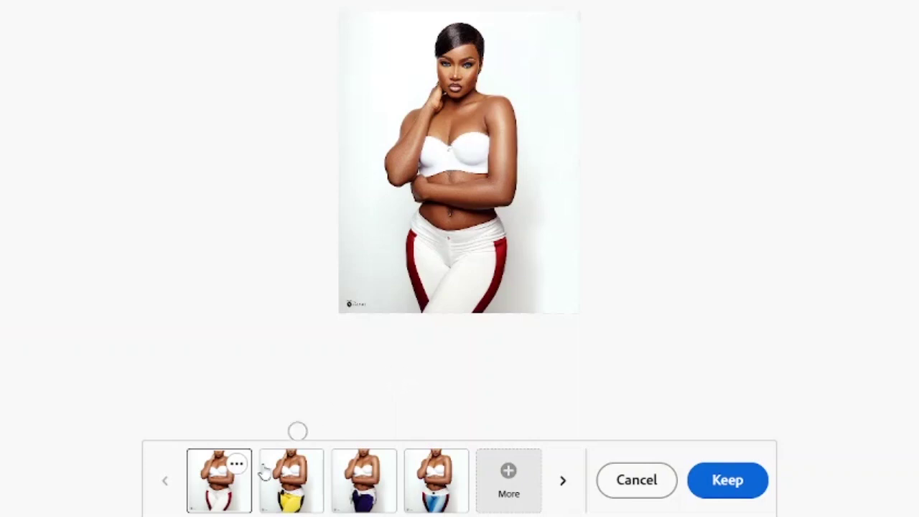
# Compare the yellow, navy and light-blue variations, ending on white pants with red side stripes.
pyautogui.click(296, 492)
pyautogui.click(356, 496)
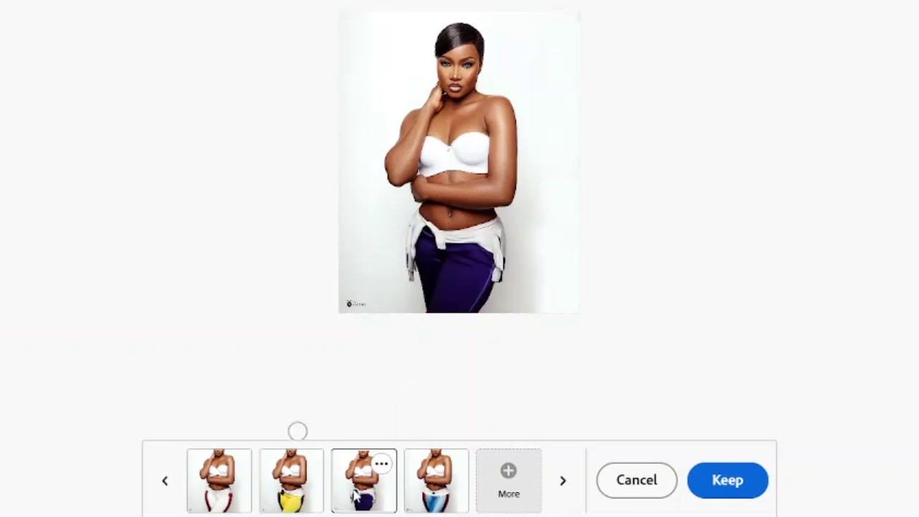
pyautogui.click(442, 499)
pyautogui.click(367, 494)
pyautogui.click(308, 495)
pyautogui.click(232, 491)
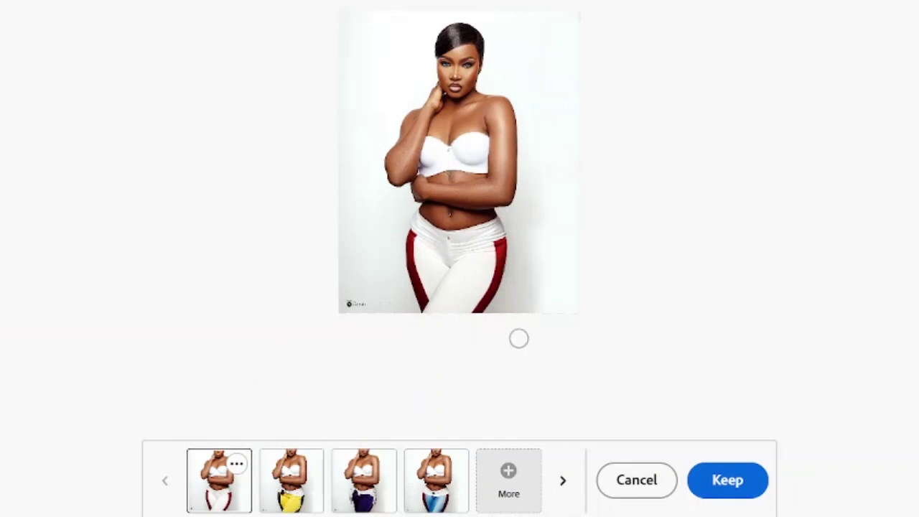
# Discard the variations and regenerate with the prompt 'long completely white pants'.
pyautogui.click(634, 487)
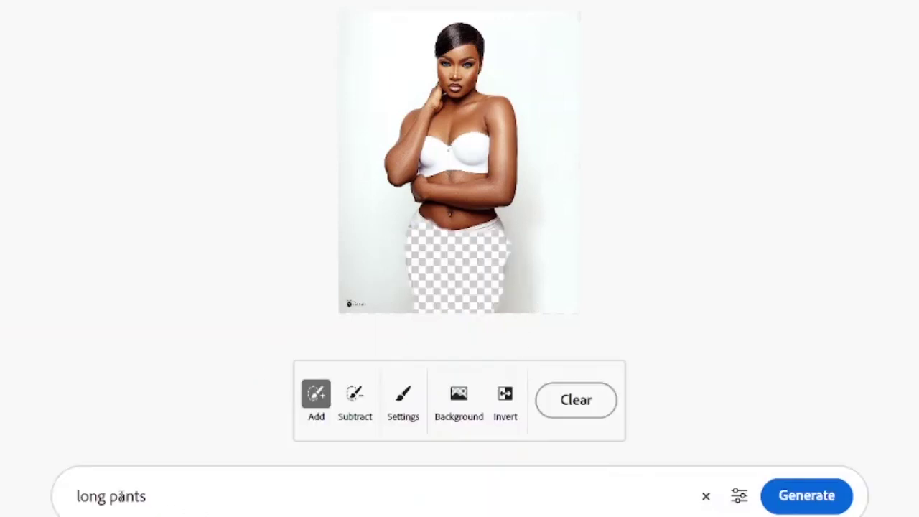
pyautogui.click(107, 496)
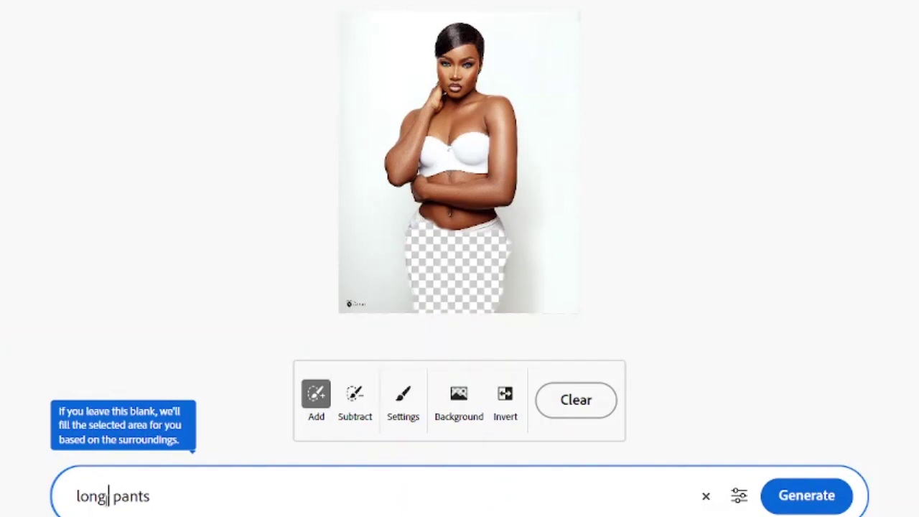
pyautogui.write('complet')
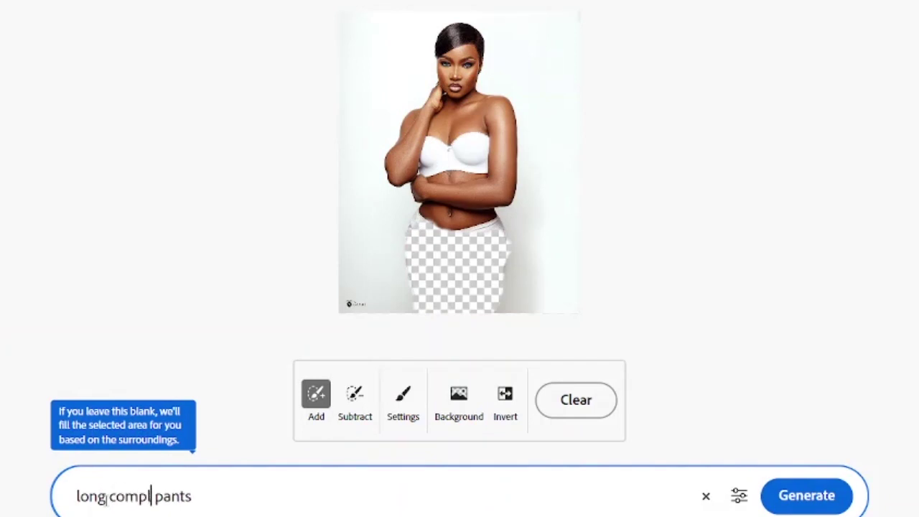
pyautogui.write('ely w')
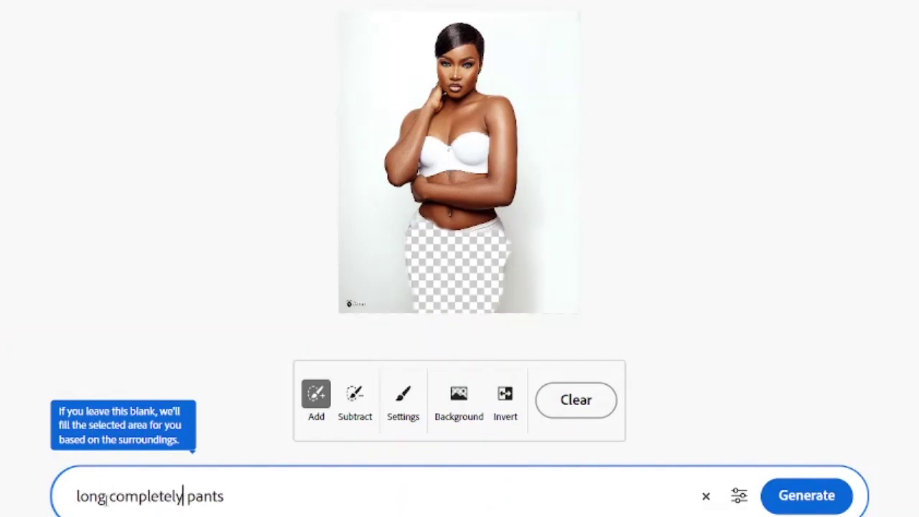
pyautogui.write('hite')
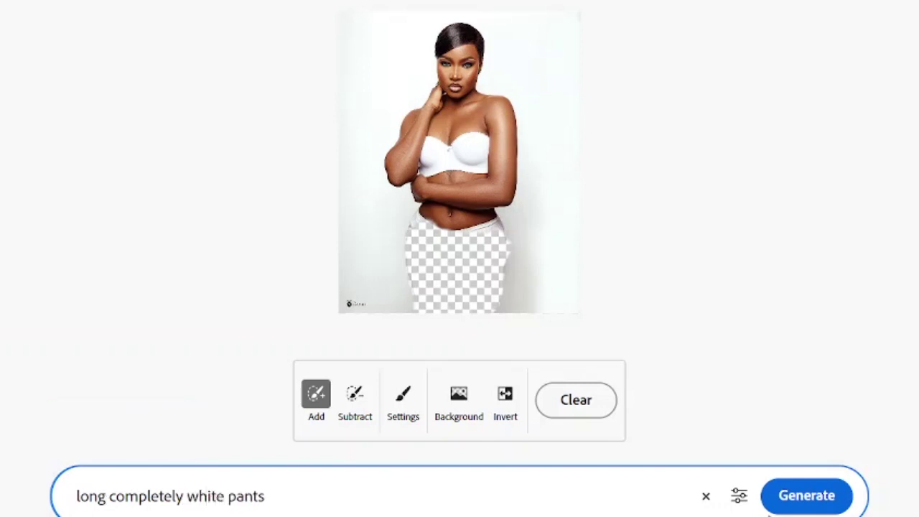
pyautogui.click(812, 498)
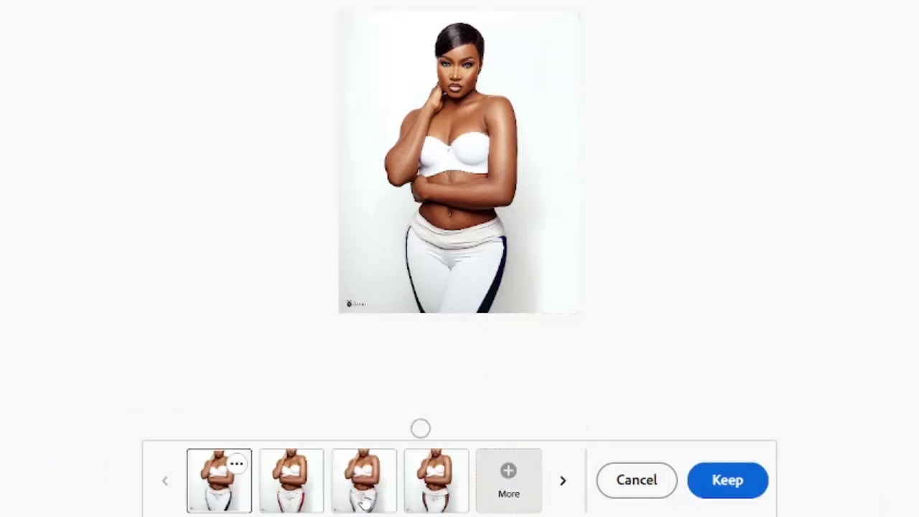
# Compare drawstring, red-striped and cut-out variations, then keep the white pants with dark side stripes.
pyautogui.click(364, 502)
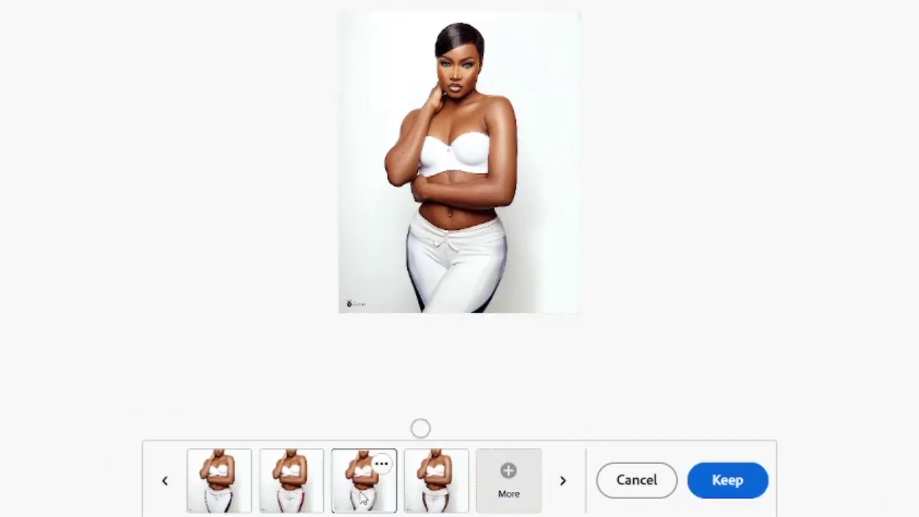
pyautogui.click(295, 495)
pyautogui.click(388, 494)
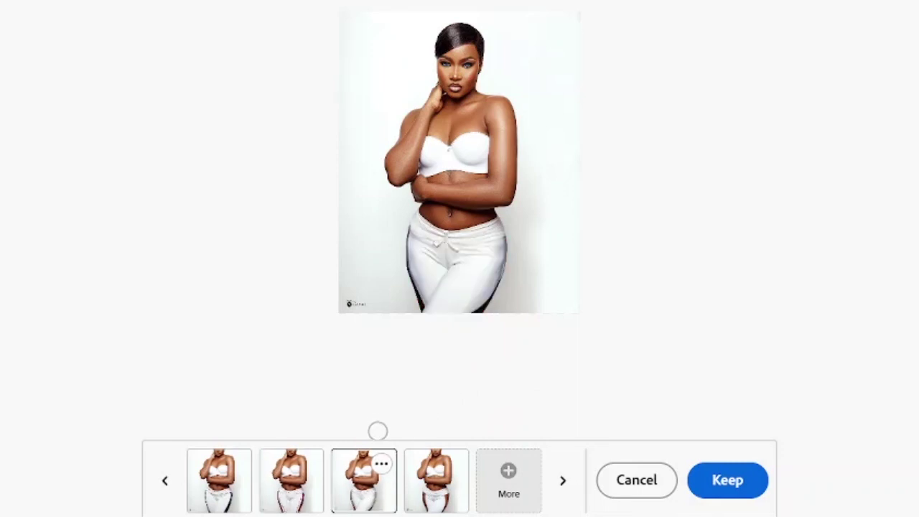
pyautogui.click(442, 503)
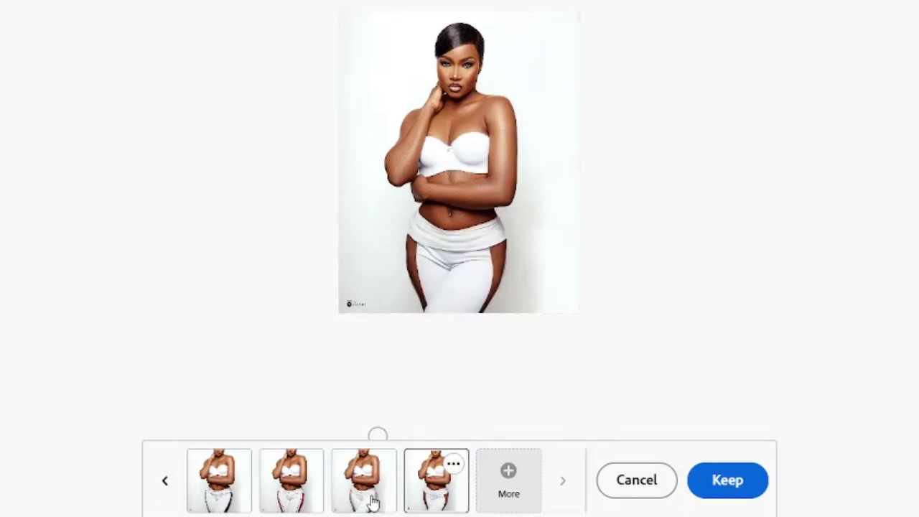
pyautogui.click(372, 503)
pyautogui.click(199, 497)
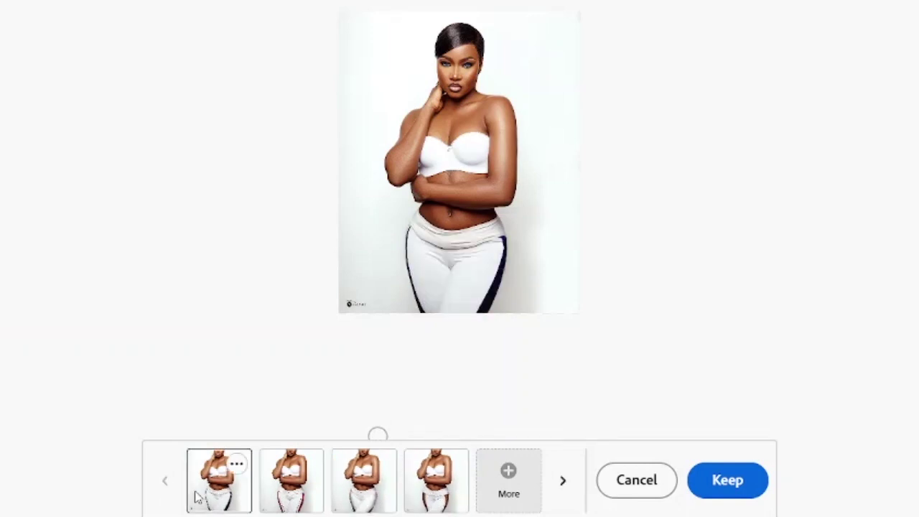
pyautogui.click(356, 503)
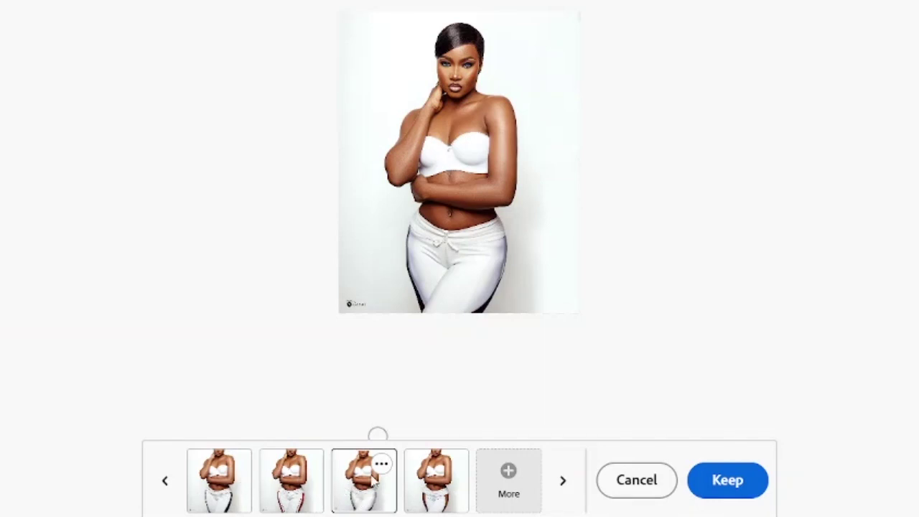
pyautogui.click(234, 490)
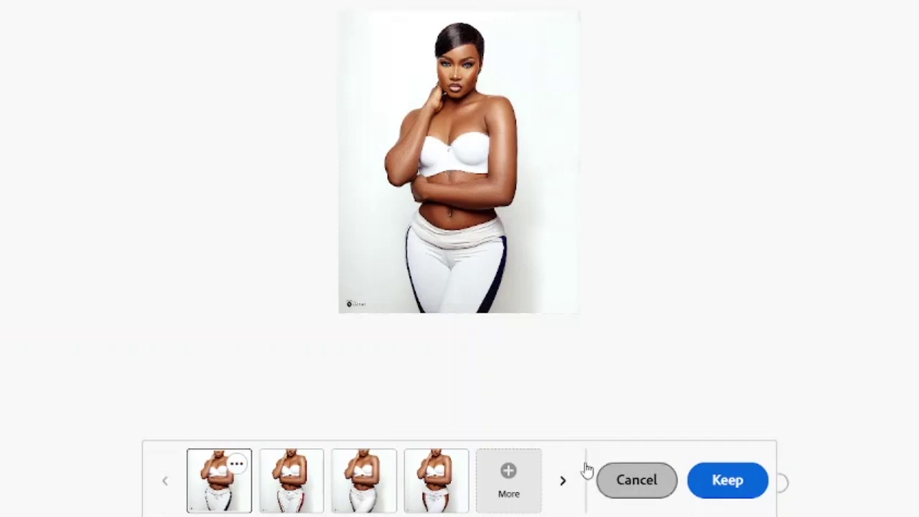
pyautogui.click(715, 483)
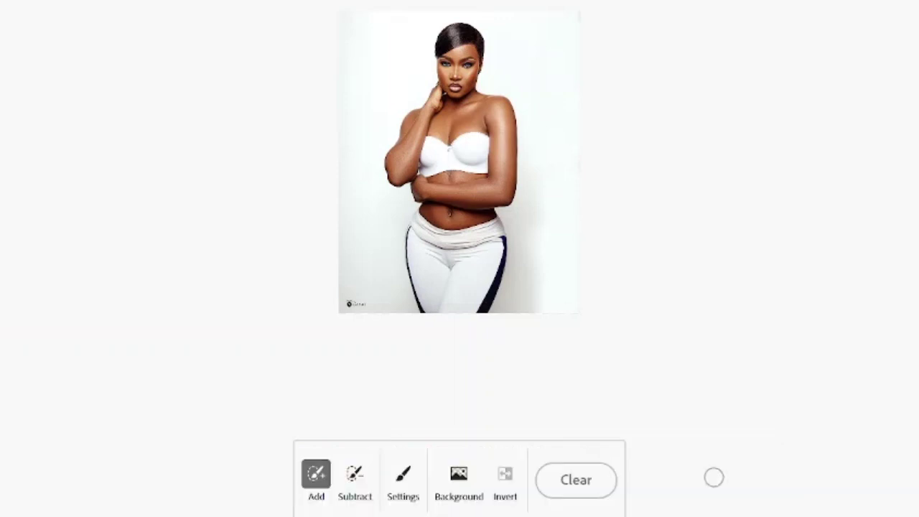
# Select the empty background and generate a 'spot light' backdrop behind the model.
pyautogui.click(460, 480)
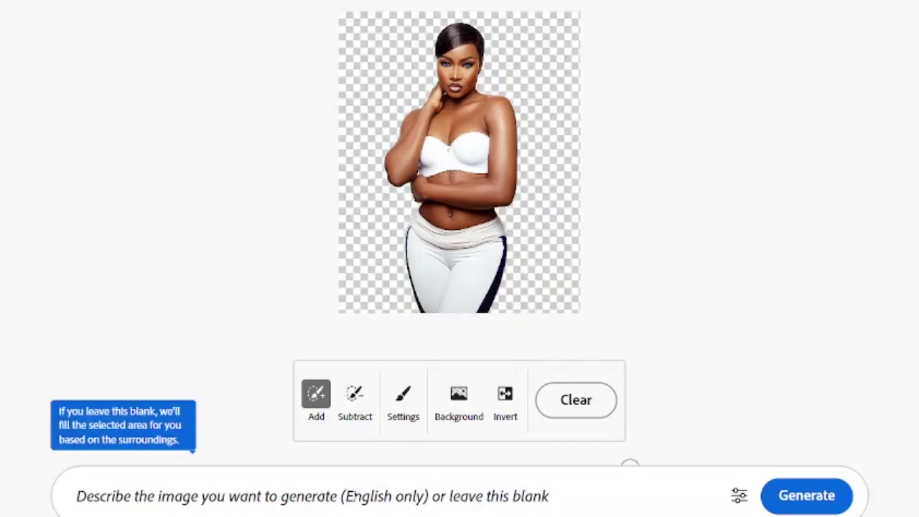
pyautogui.click(294, 495)
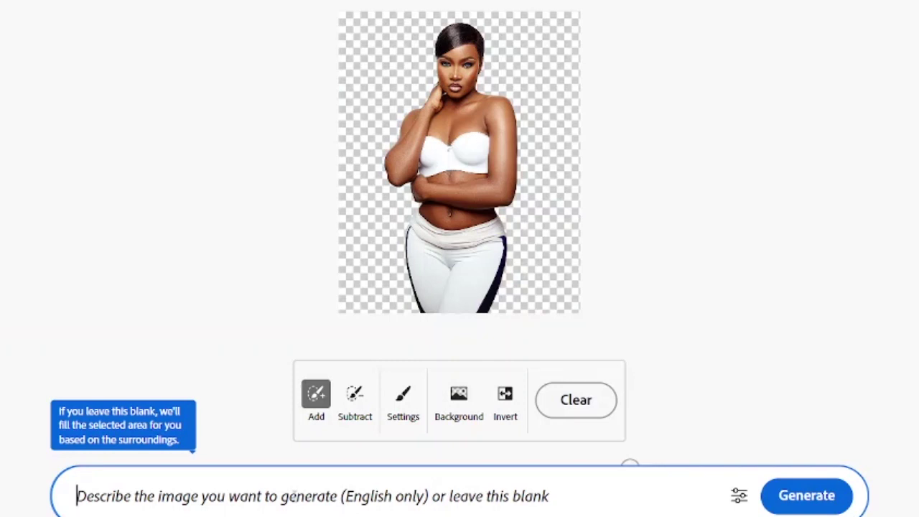
pyautogui.write('spot l')
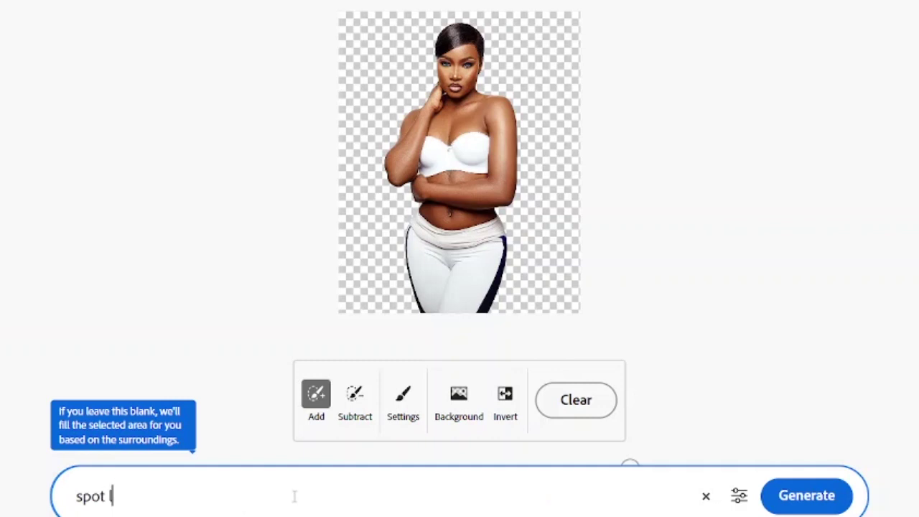
pyautogui.write('ight')
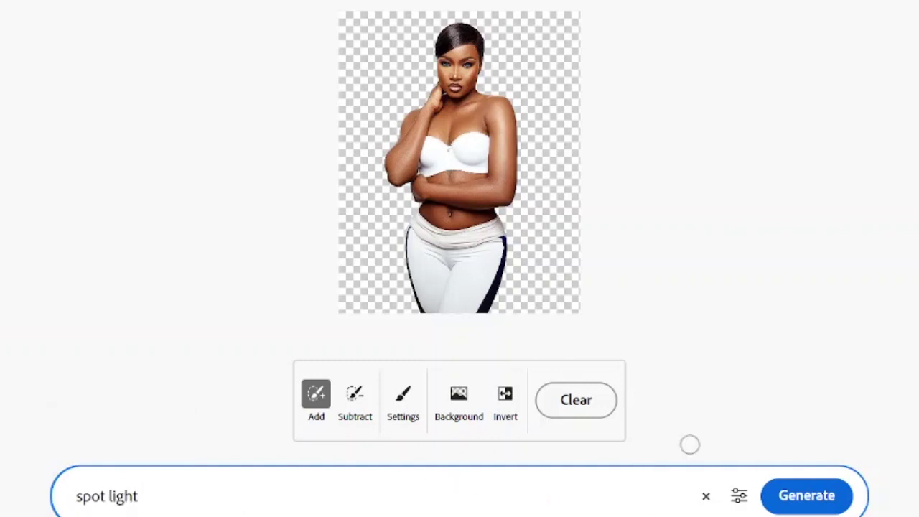
pyautogui.click(767, 503)
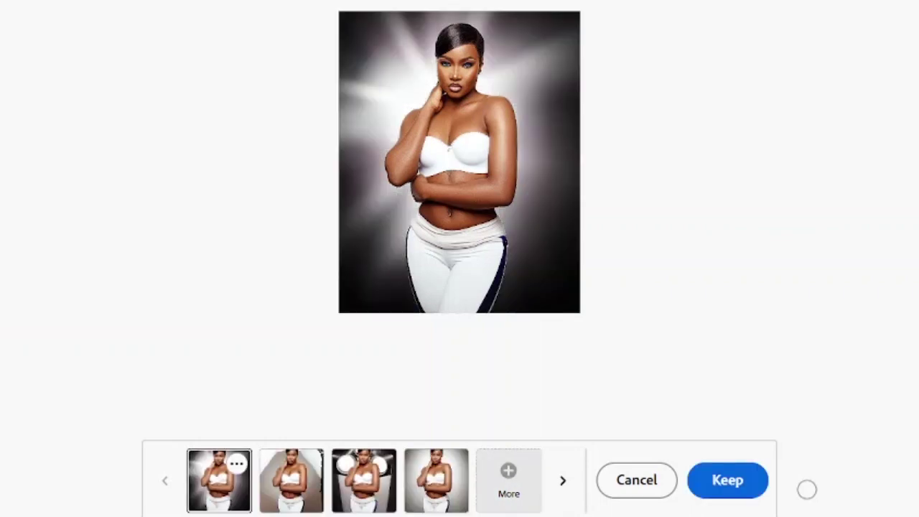
# Compare the four spotlight background variations.
pyautogui.click(364, 498)
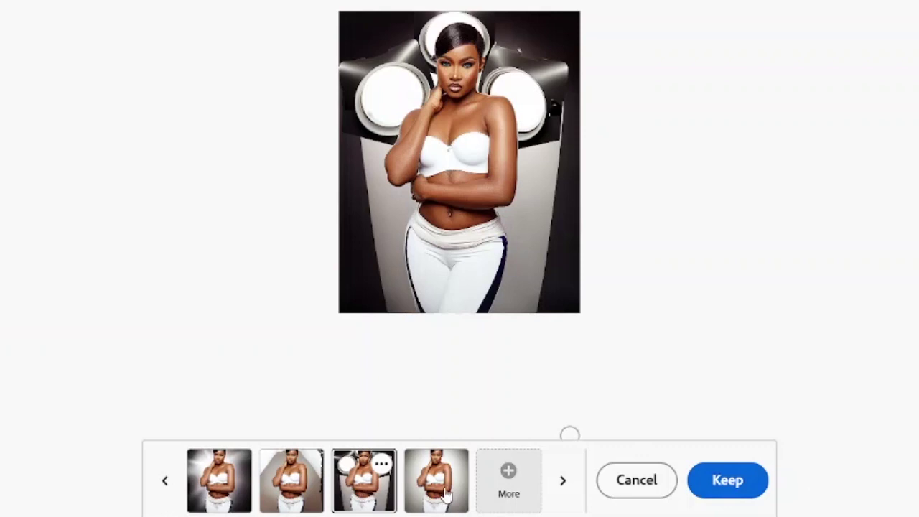
pyautogui.click(445, 494)
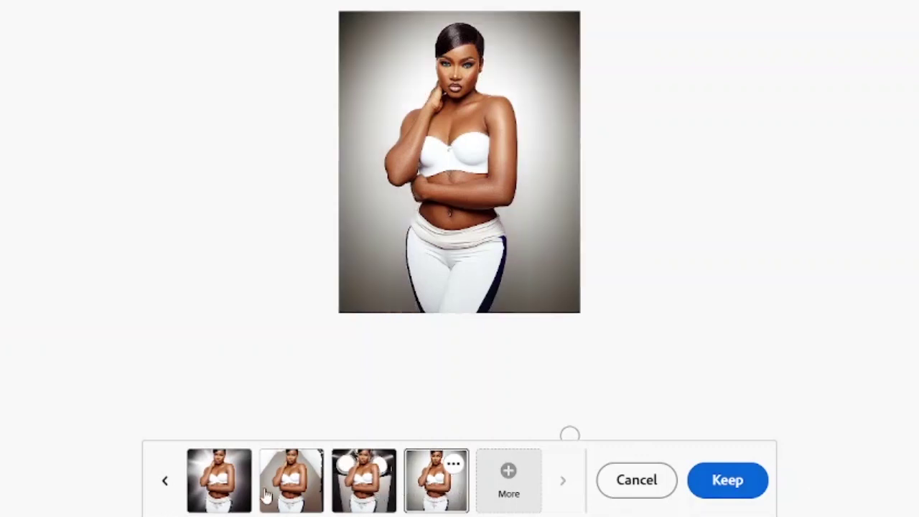
pyautogui.click(218, 495)
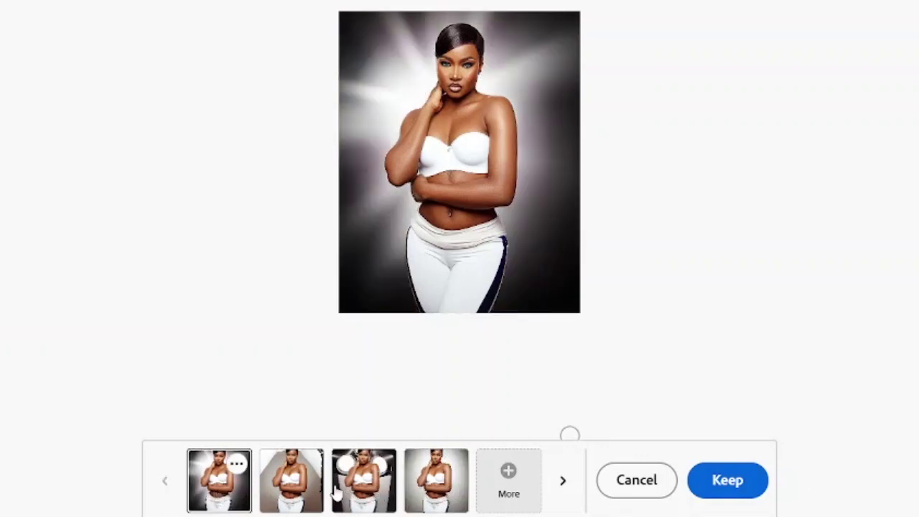
pyautogui.click(296, 492)
pyautogui.click(363, 497)
pyautogui.click(441, 502)
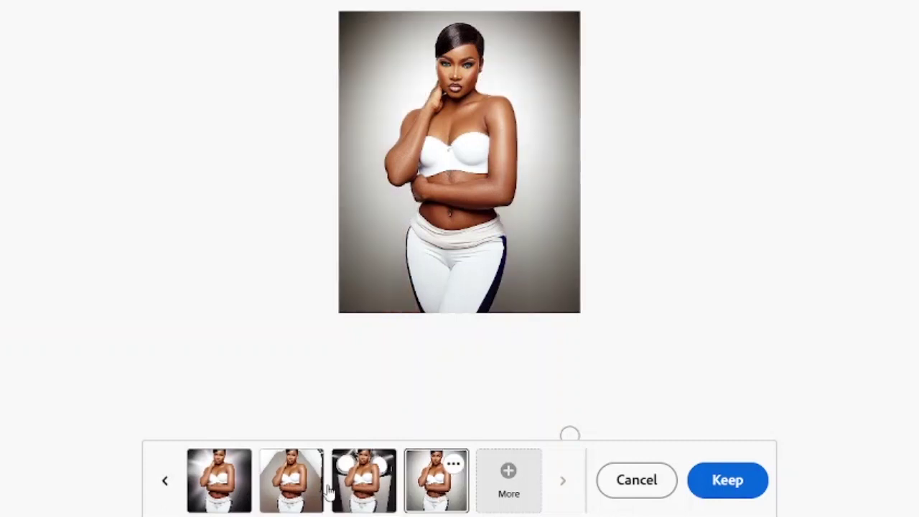
# Generate four more background variations, then search Google for Adobe Firefly in a new tab.
pyautogui.click(509, 479)
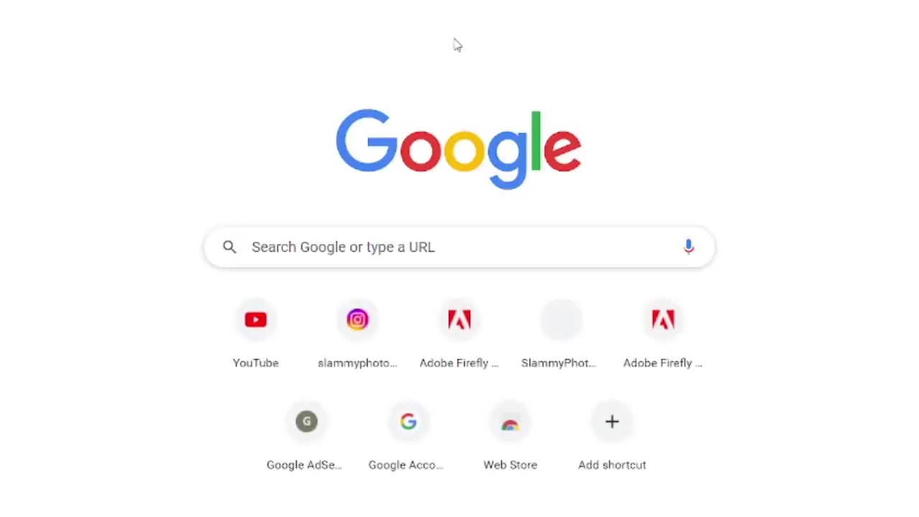
pyautogui.write('ado')
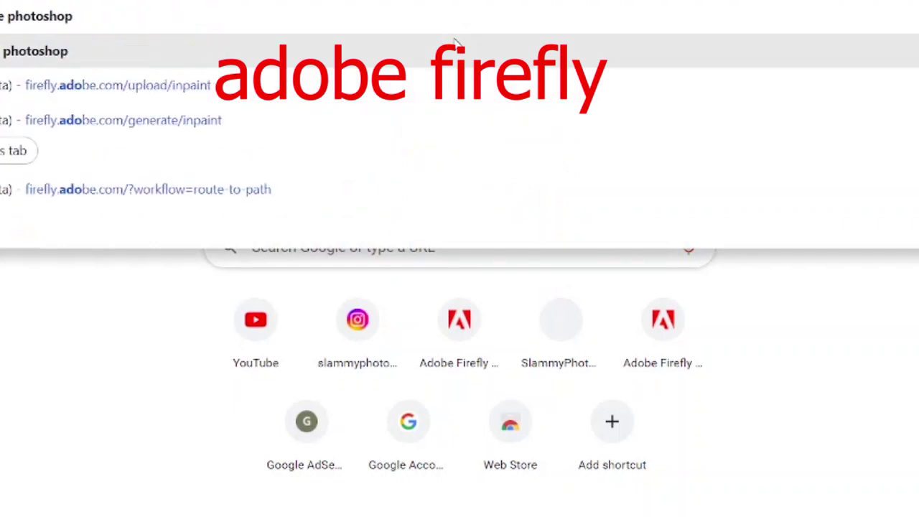
pyautogui.write('be')
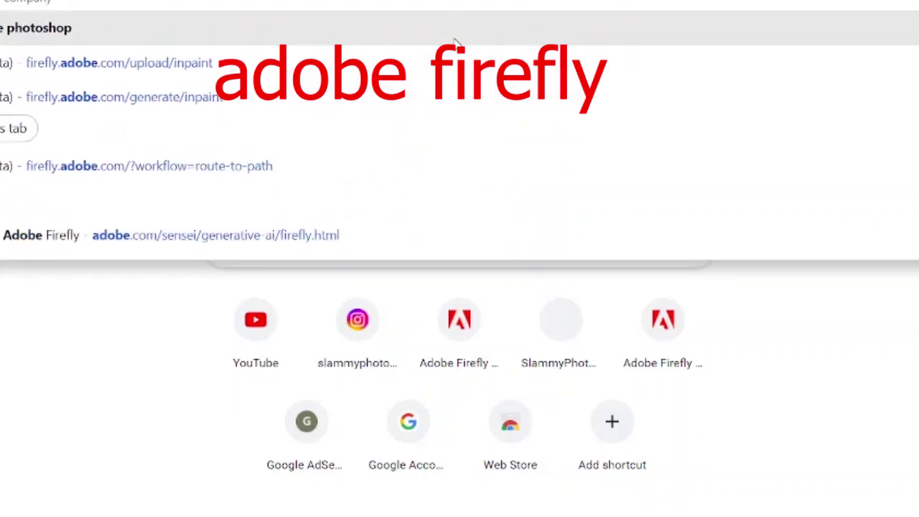
pyautogui.write(' fire')
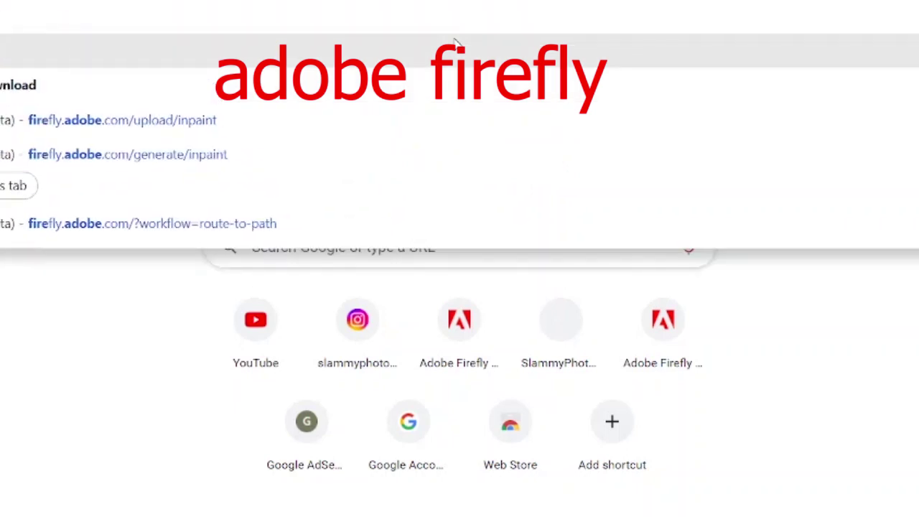
pyautogui.press('Return')
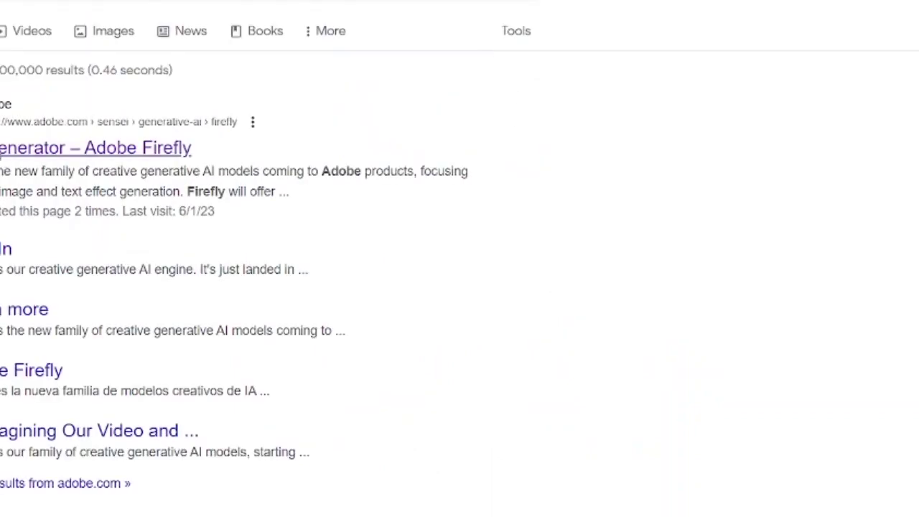
# Open the 'Generator – Adobe Firefly' search result.
pyautogui.click(74, 158)
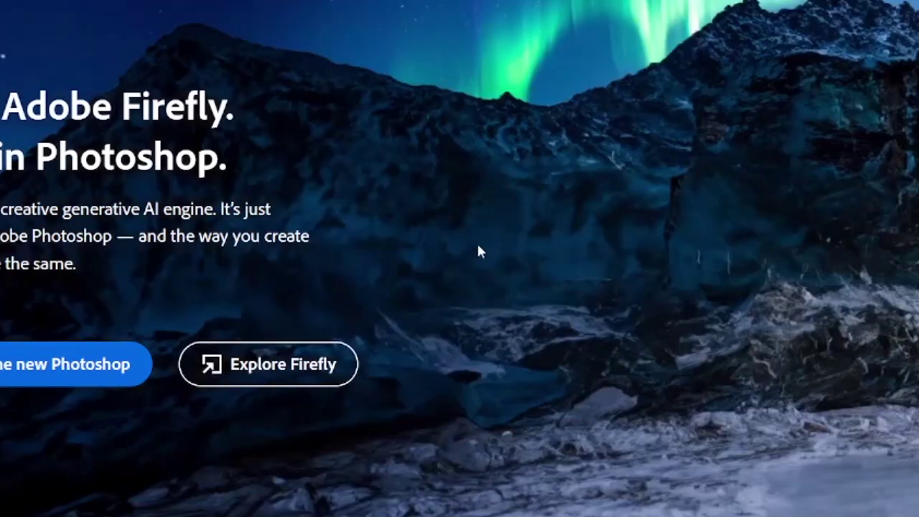
pyautogui.scroll(2, 19, 366)
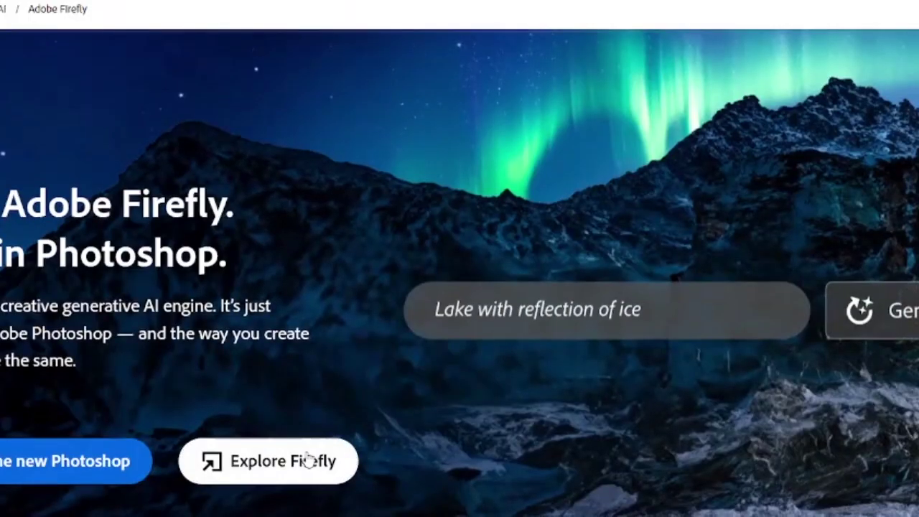
pyautogui.scroll(-3, 308, 457)
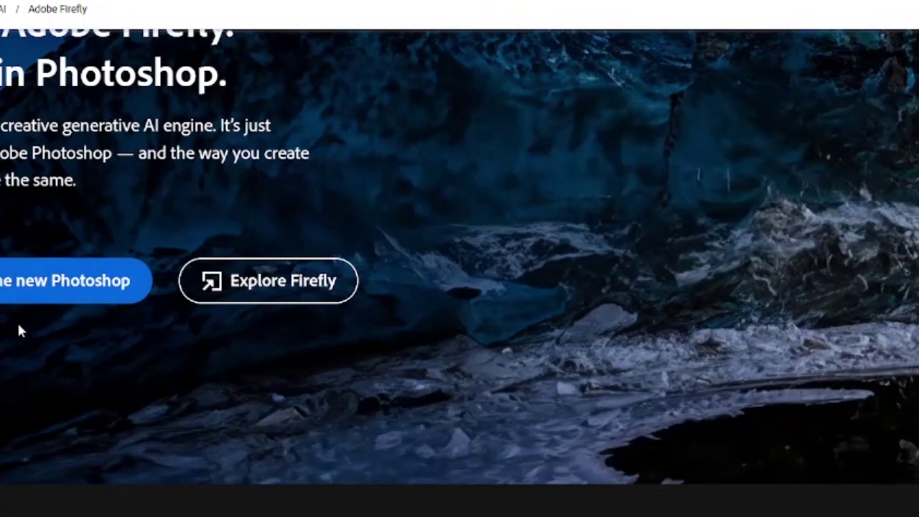
pyautogui.scroll(3, 165, 381)
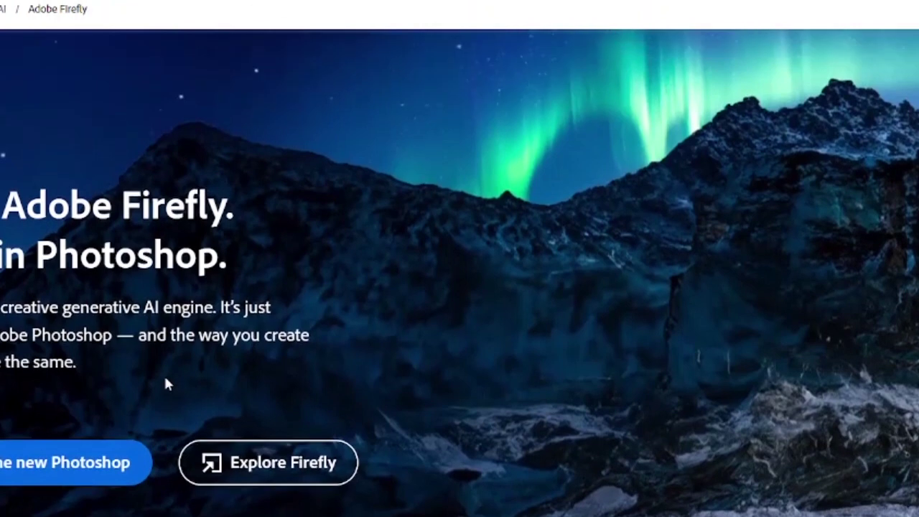
pyautogui.scroll(-2, 165, 384)
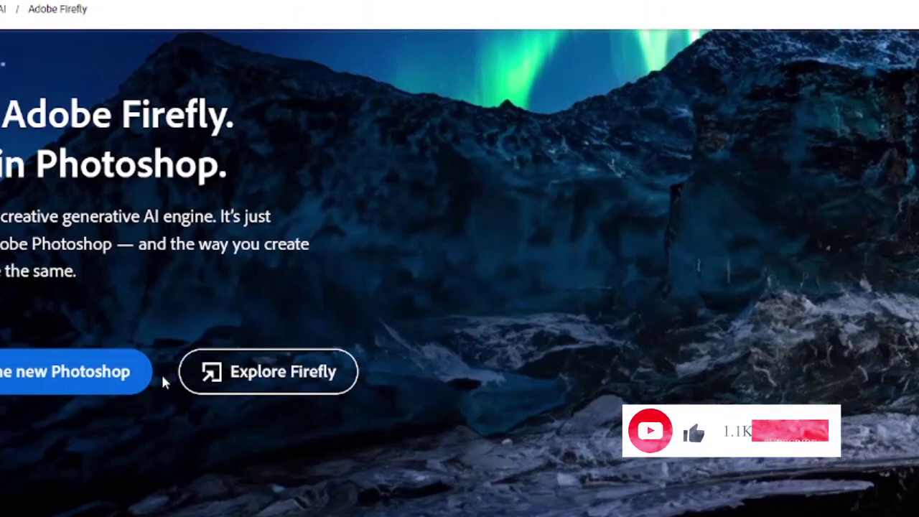
# Go to the Firefly web app home and launch the Generative fill tool from its card.
pyautogui.click(251, 387)
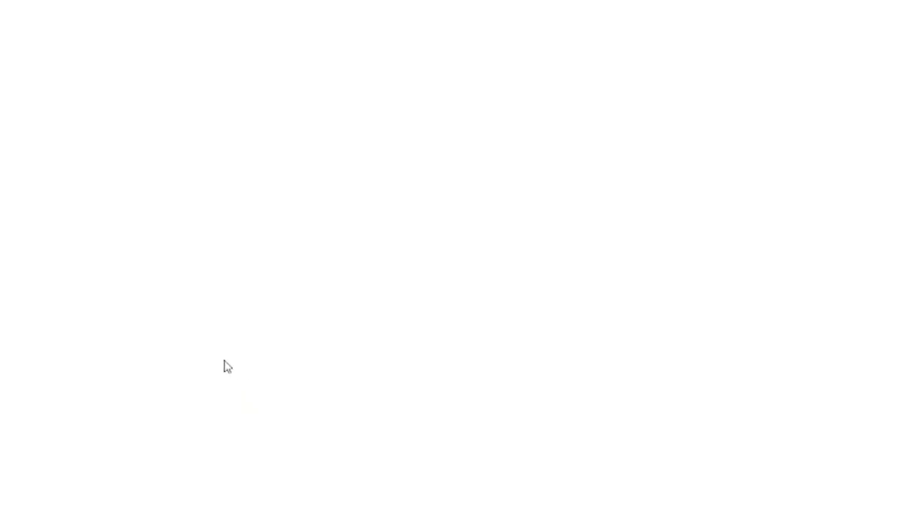
pyautogui.scroll(-3, 265, 337)
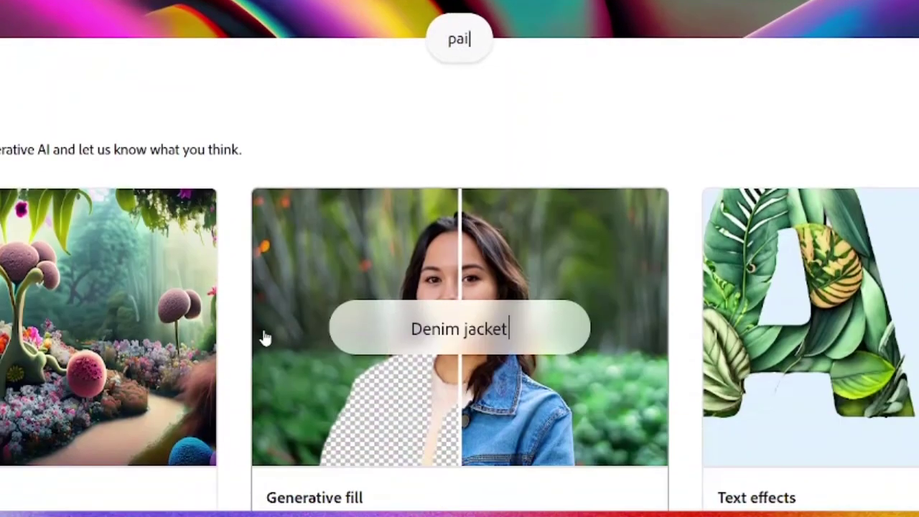
pyautogui.scroll(-3, 265, 338)
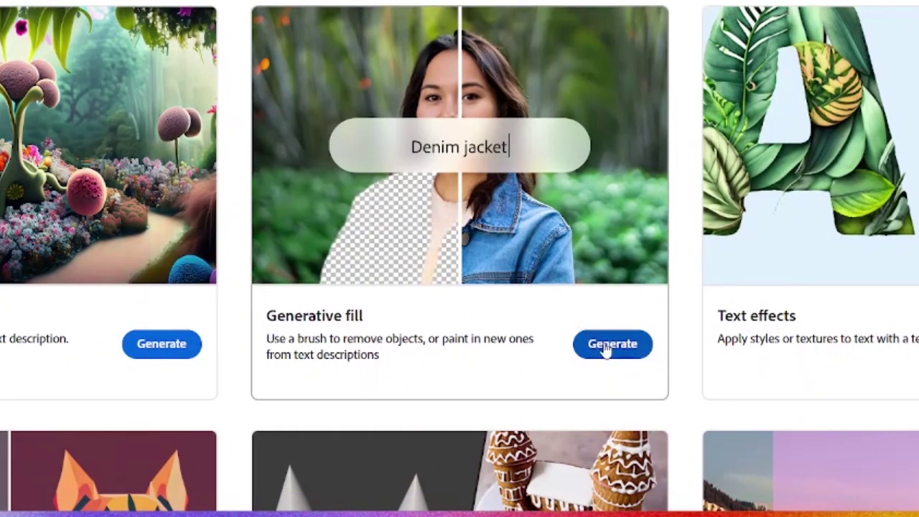
pyautogui.click(521, 199)
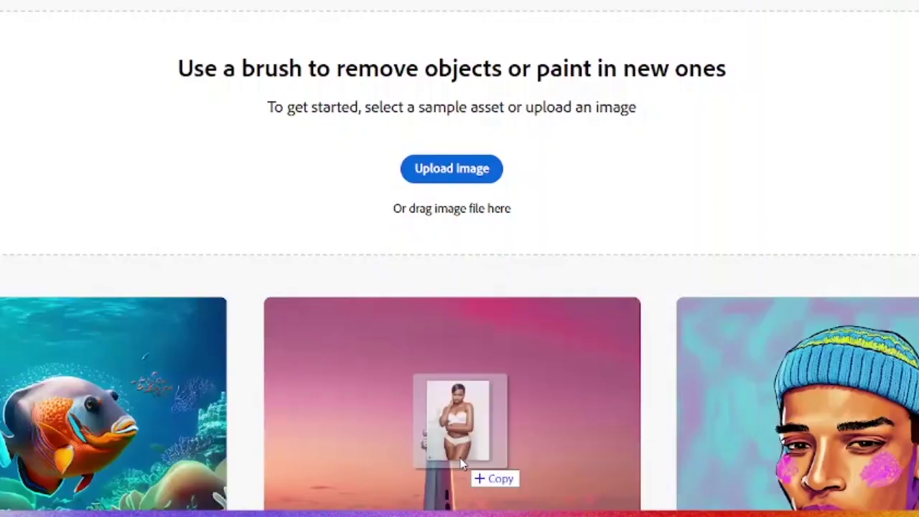
# Load the model photo, pick the fourth white-spotlight background variation and download it.
pyautogui.moveTo(476, 478); pyautogui.dragTo(366, 221)
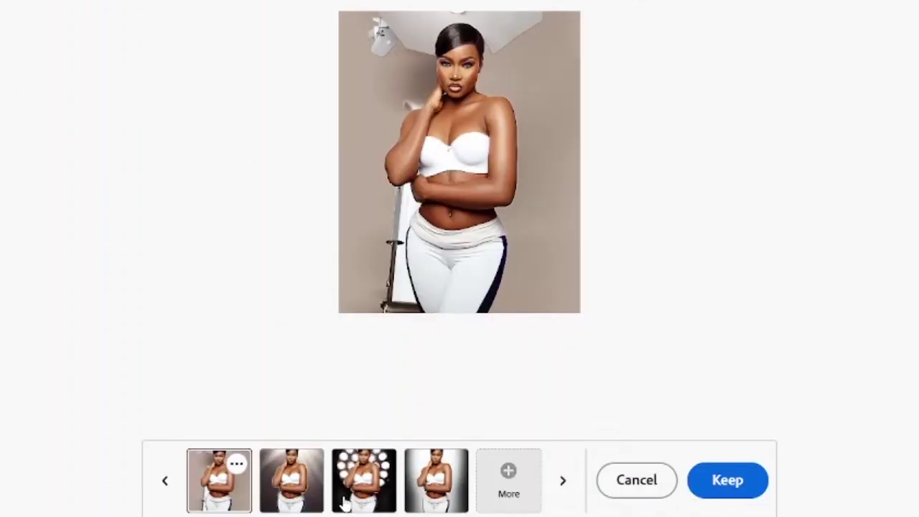
pyautogui.click(303, 493)
pyautogui.click(365, 493)
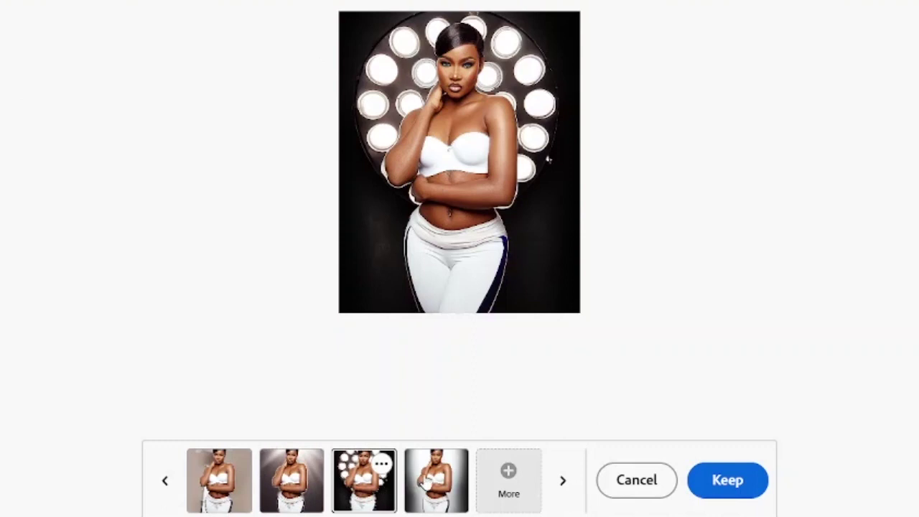
pyautogui.click(427, 483)
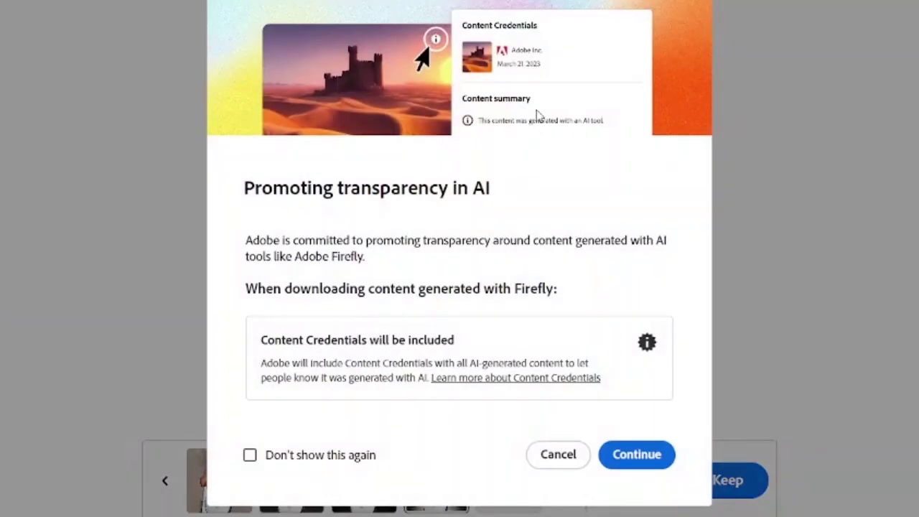
pyautogui.click(638, 463)
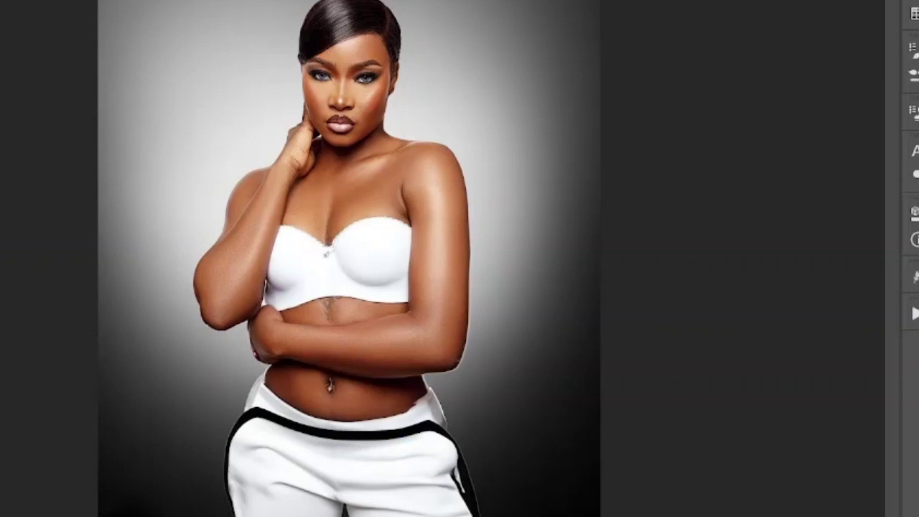
# Revert the image to its originally opened state in the History panel.
pyautogui.click(913, 48)
pyautogui.scroll(5, 819, 37)
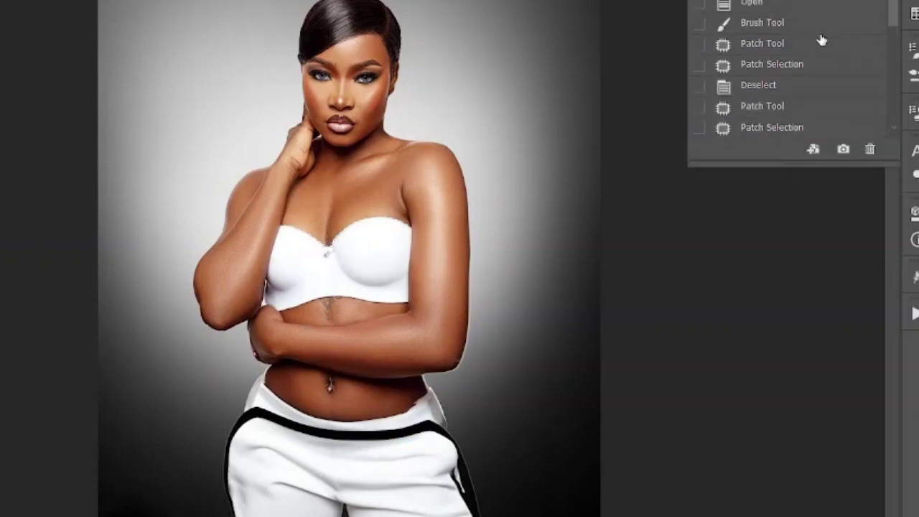
pyautogui.click(725, 3)
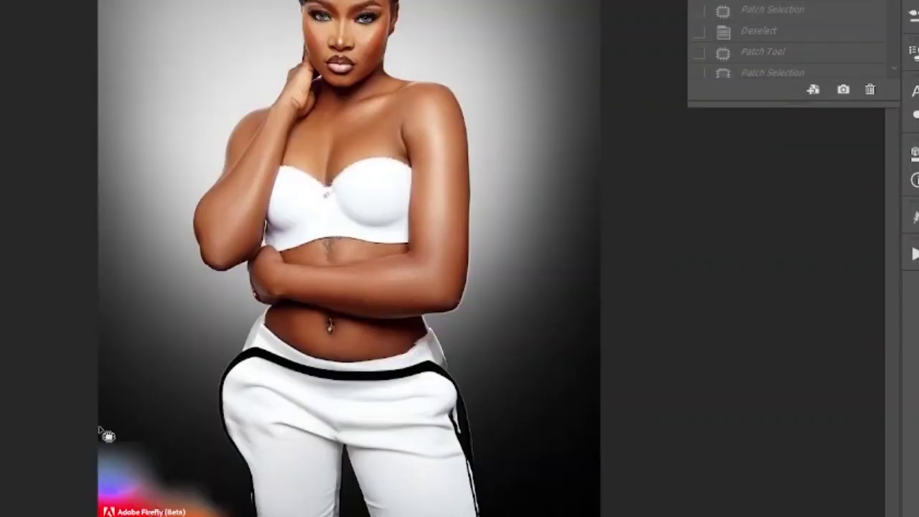
# Patch the bottom-left Firefly watermark with nearby dark background.
pyautogui.moveTo(103, 429)
pyautogui.mouseDown()
pyautogui.moveTo(215, 492)
pyautogui.moveTo(236, 516)
pyautogui.mouseUp()
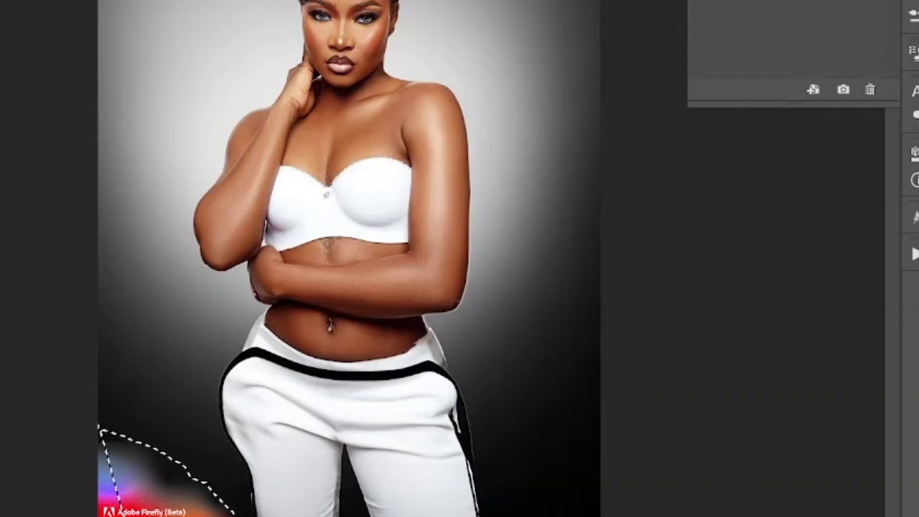
pyautogui.click(100, 436)
pyautogui.moveTo(93, 429)
pyautogui.mouseDown()
pyautogui.moveTo(140, 441)
pyautogui.moveTo(251, 516)
pyautogui.mouseUp()
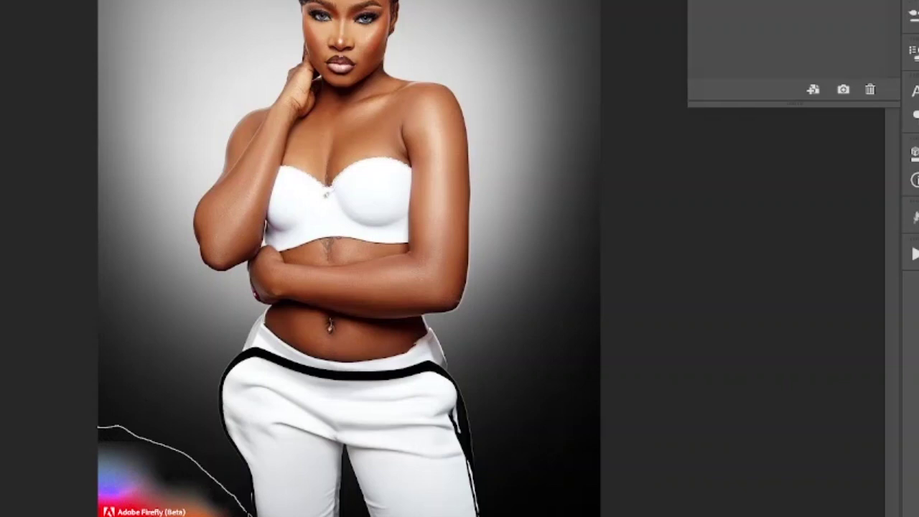
pyautogui.click(132, 319)
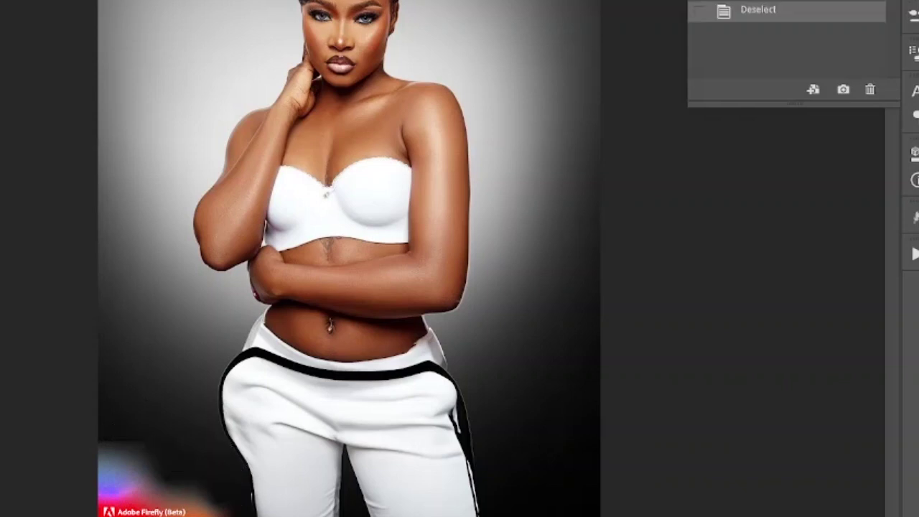
pyautogui.moveTo(91, 439)
pyautogui.mouseDown()
pyautogui.moveTo(163, 457)
pyautogui.moveTo(237, 516)
pyautogui.mouseUp()
pyautogui.moveTo(150, 484)
pyautogui.mouseDown()
pyautogui.moveTo(418, 358)
pyautogui.moveTo(504, 379)
pyautogui.moveTo(523, 369)
pyautogui.mouseUp()
pyautogui.hotkey('ctrl', 'd')
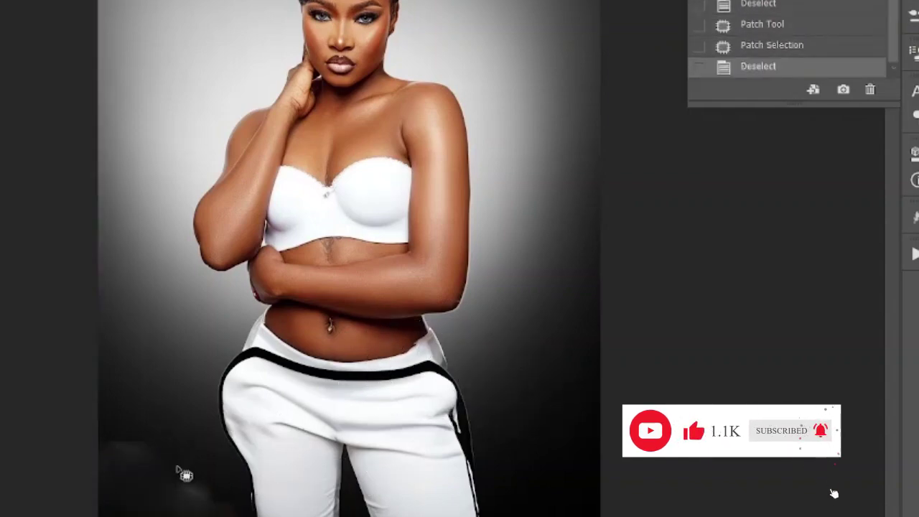
# Patch the remaining blotchy corner spots and duplicate the cleaned layer.
pyautogui.moveTo(165, 473)
pyautogui.mouseDown()
pyautogui.moveTo(170, 503)
pyautogui.moveTo(185, 460)
pyautogui.mouseUp()
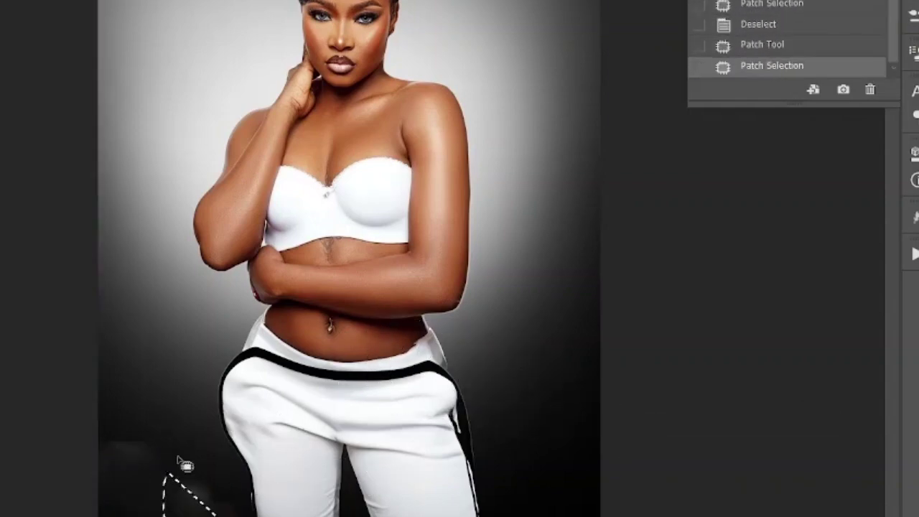
pyautogui.moveTo(174, 516)
pyautogui.mouseDown()
pyautogui.moveTo(227, 507)
pyautogui.moveTo(173, 496)
pyautogui.mouseUp()
pyautogui.moveTo(131, 403)
pyautogui.mouseDown()
pyautogui.moveTo(172, 466)
pyautogui.moveTo(116, 483)
pyautogui.mouseUp()
pyautogui.moveTo(139, 454); pyautogui.dragTo(164, 447)
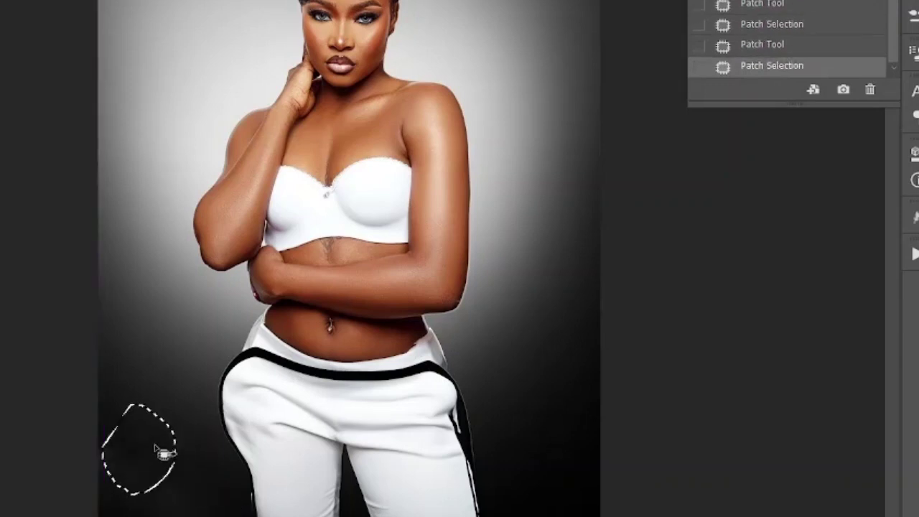
pyautogui.hotkey('ctrl', 'd')
pyautogui.moveTo(120, 407)
pyautogui.mouseDown()
pyautogui.moveTo(136, 463)
pyautogui.moveTo(148, 354)
pyautogui.mouseUp()
pyautogui.hotkey('ctrl', 'd')
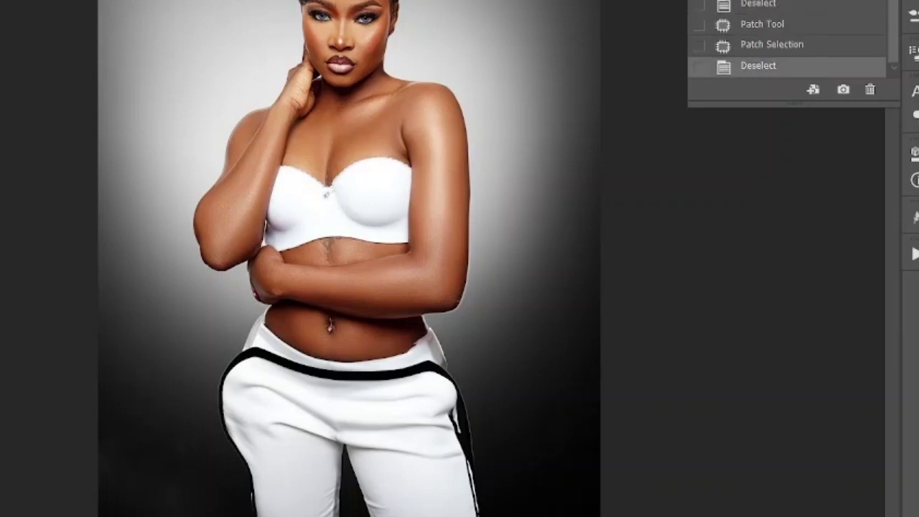
pyautogui.hotkey('ctrl', 'j')
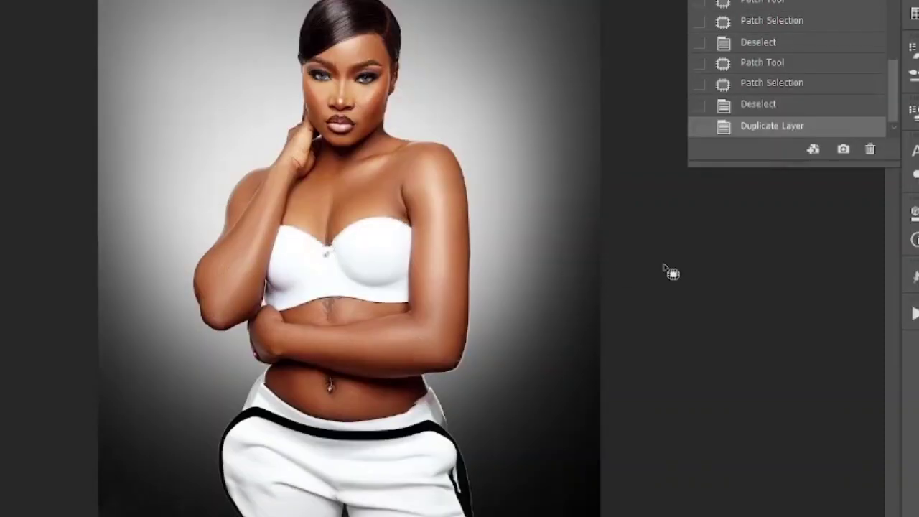
# Liquify with a smaller Forward Warp brush, reshaping the white pants' left hip and lower edge.
pyautogui.hotkey('alt', 't')
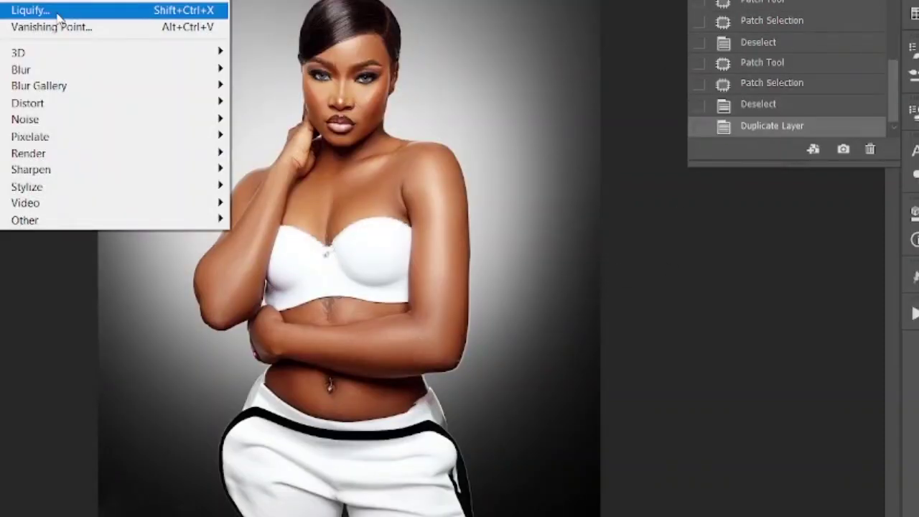
pyautogui.click(79, 10)
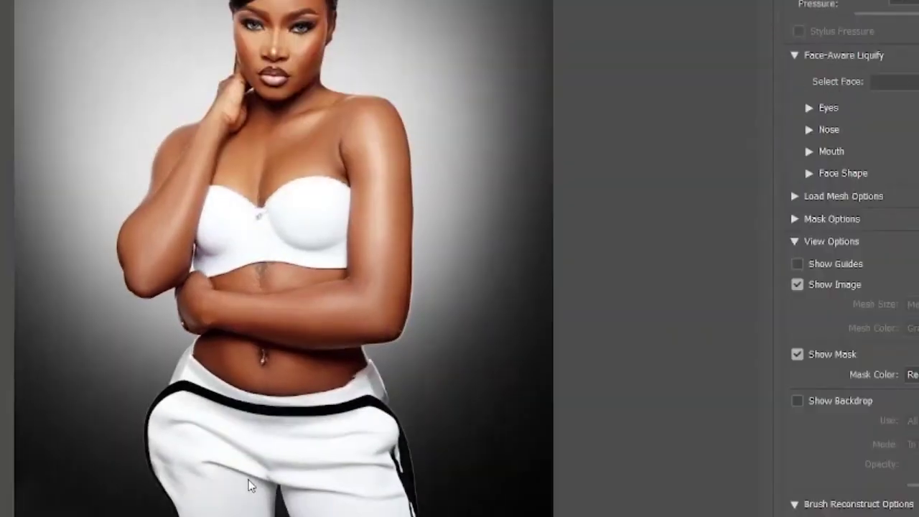
pyautogui.press('[')
pyautogui.press('[')
pyautogui.press('[')
pyautogui.press('[')
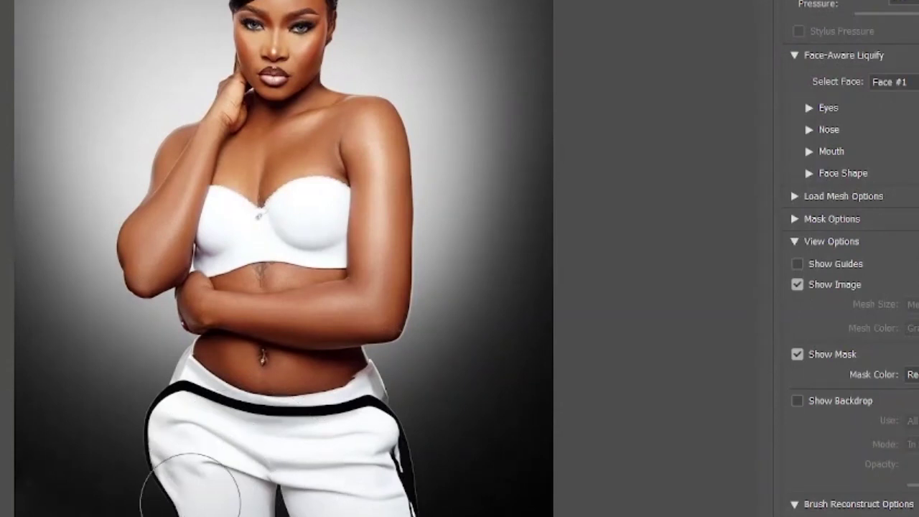
pyautogui.moveTo(190, 495)
pyautogui.mouseDown()
pyautogui.moveTo(169, 502)
pyautogui.moveTo(192, 516)
pyautogui.mouseUp()
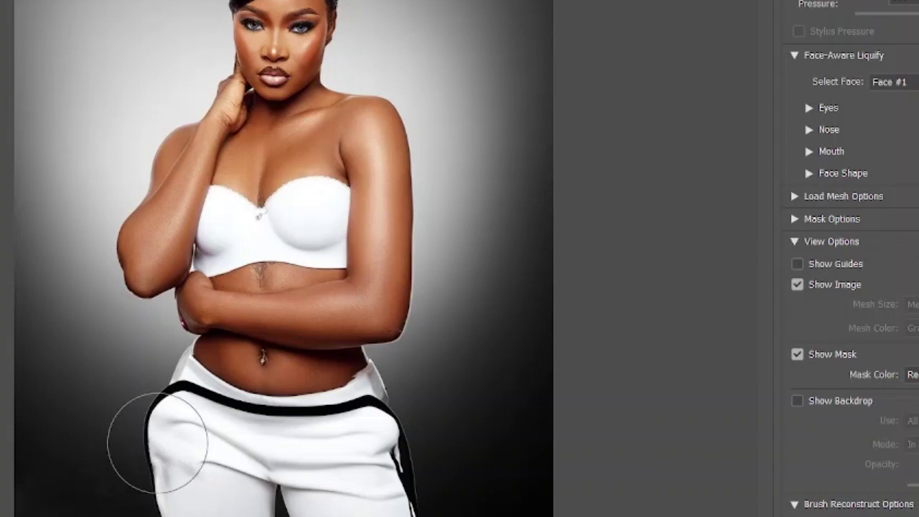
pyautogui.moveTo(156, 415)
pyautogui.mouseDown()
pyautogui.moveTo(149, 435)
pyautogui.moveTo(144, 482)
pyautogui.mouseUp()
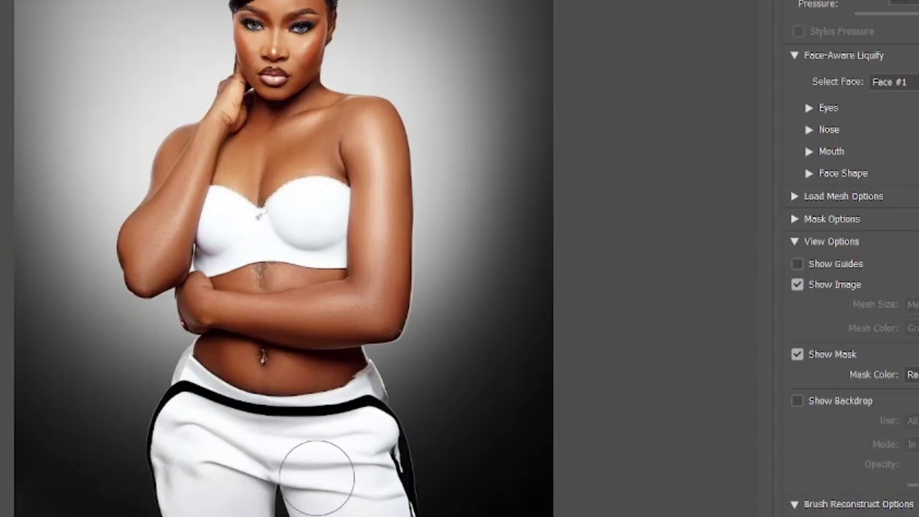
pyautogui.press('Return')
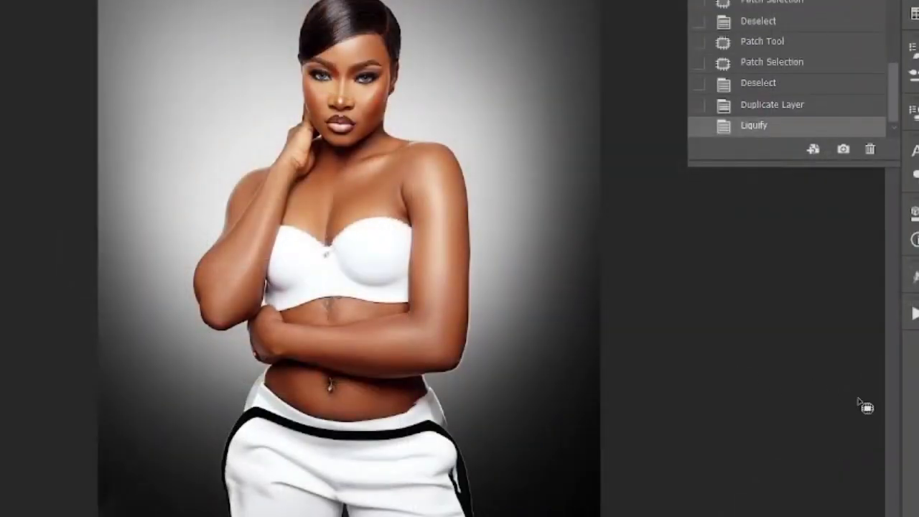
# Step back through the earlier Patch Tool states in History to compare the retouching.
pyautogui.scroll(3, 864, 46)
pyautogui.scroll(4, 761, 59)
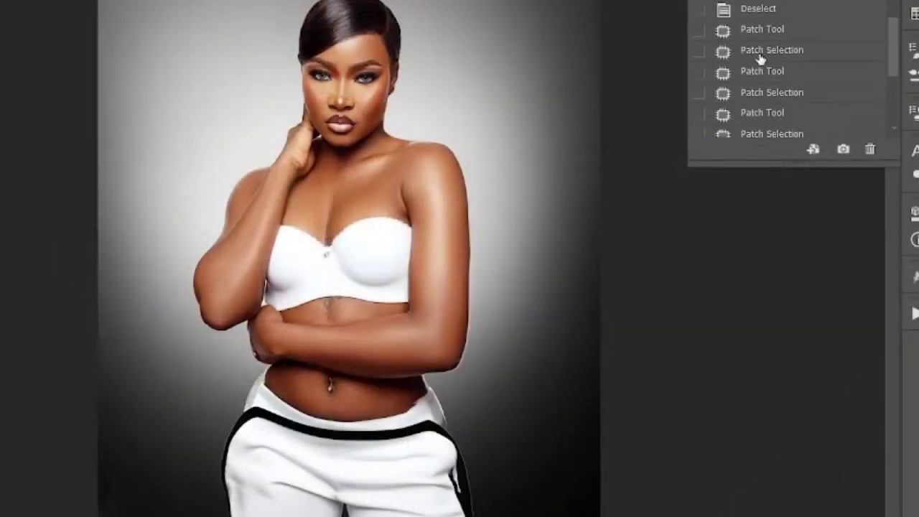
pyautogui.scroll(-5, 754, 115)
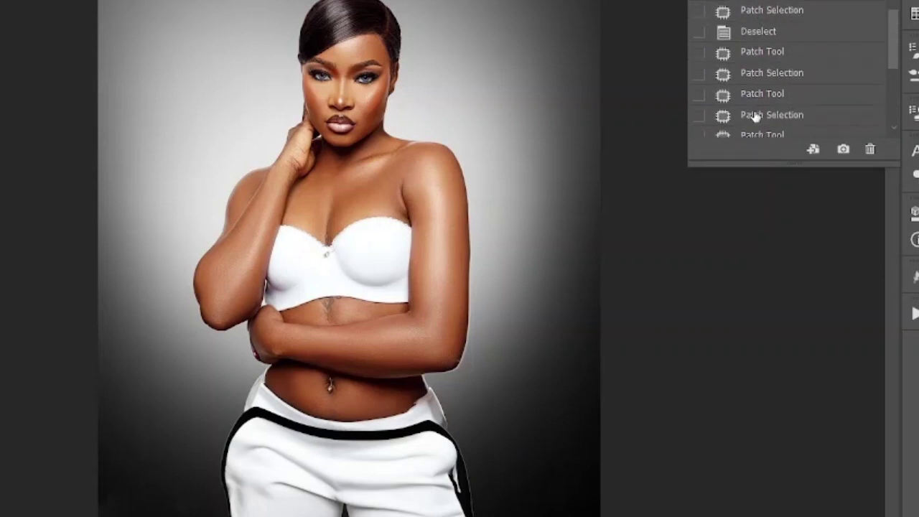
pyautogui.click(760, 95)
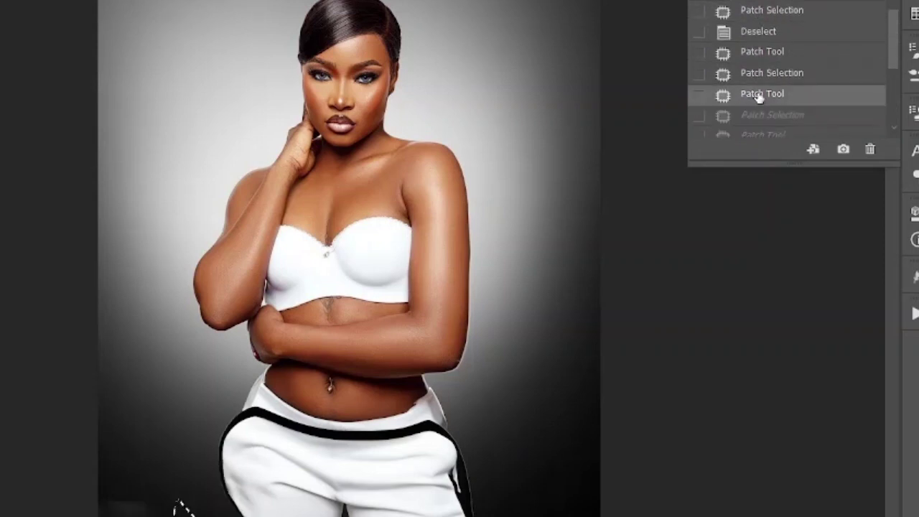
pyautogui.click(764, 52)
pyautogui.click(770, 11)
pyautogui.scroll(1, 766, 43)
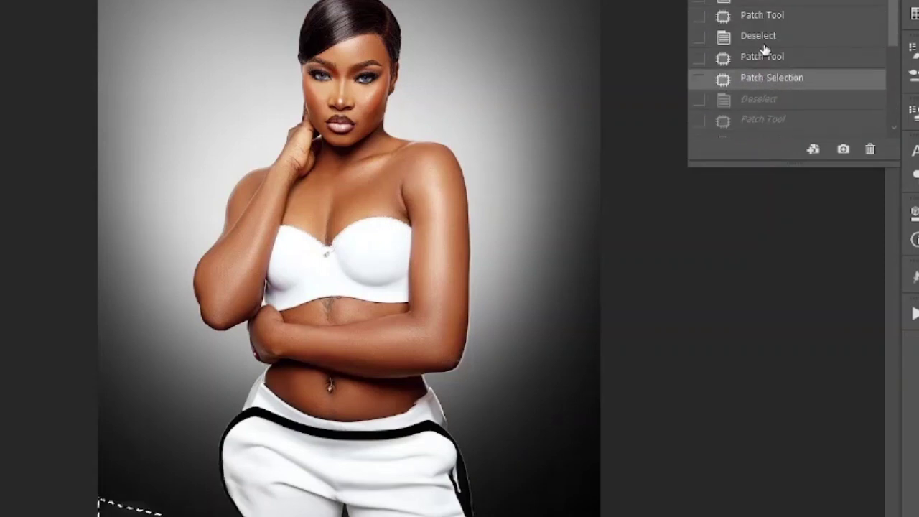
pyautogui.click(767, 33)
# Compare one more earlier edit, then restore the latest Liquify state and collapse History.
pyautogui.scroll(1, 762, 48)
pyautogui.click(765, 52)
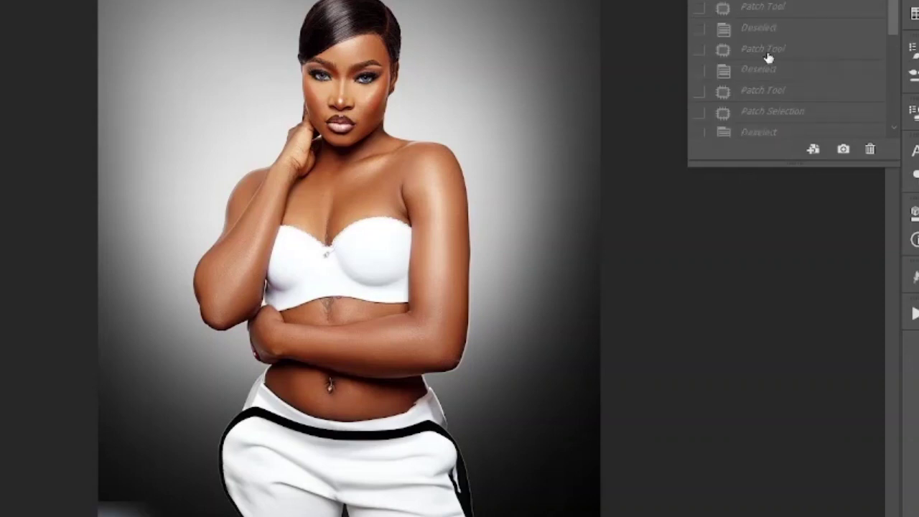
pyautogui.scroll(-2, 754, 90)
pyautogui.click(757, 127)
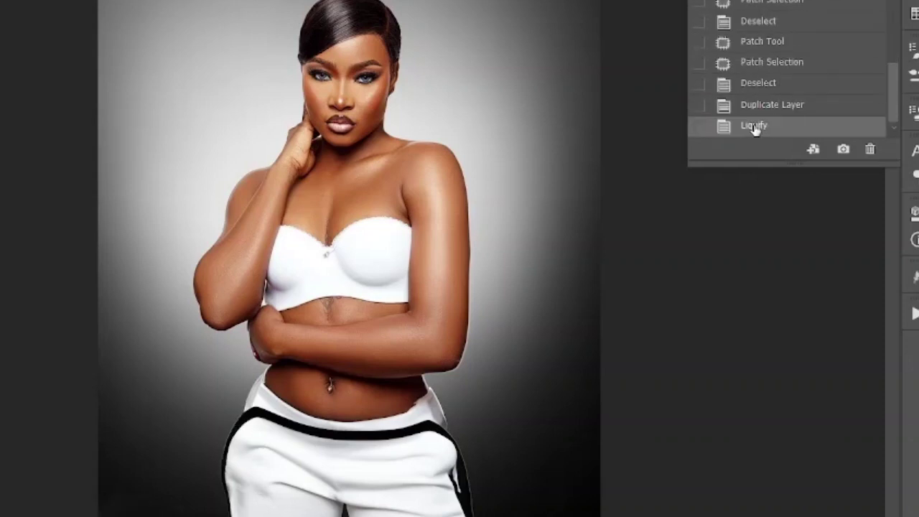
pyautogui.click(914, 72)
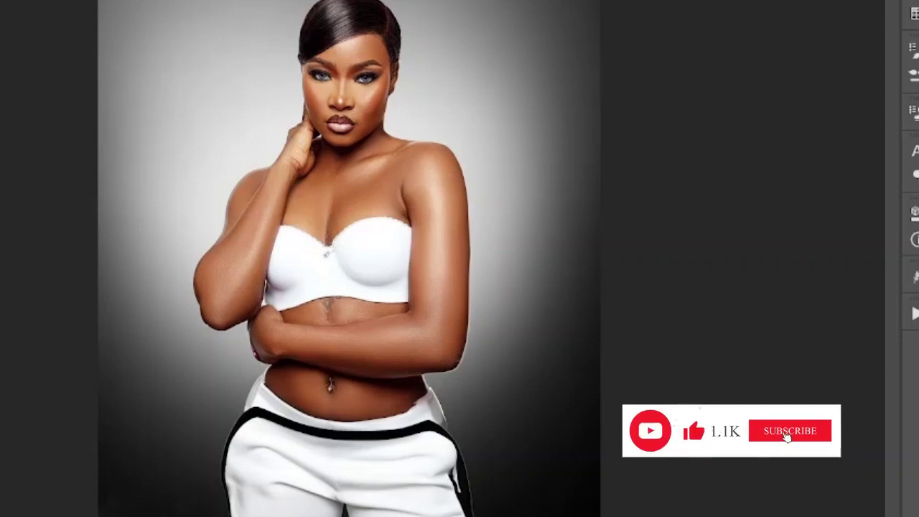
# Switch to the Chrome window showing the Adobe Firefly (Beta) spotlight-background variations.
pyautogui.click(455, 497)
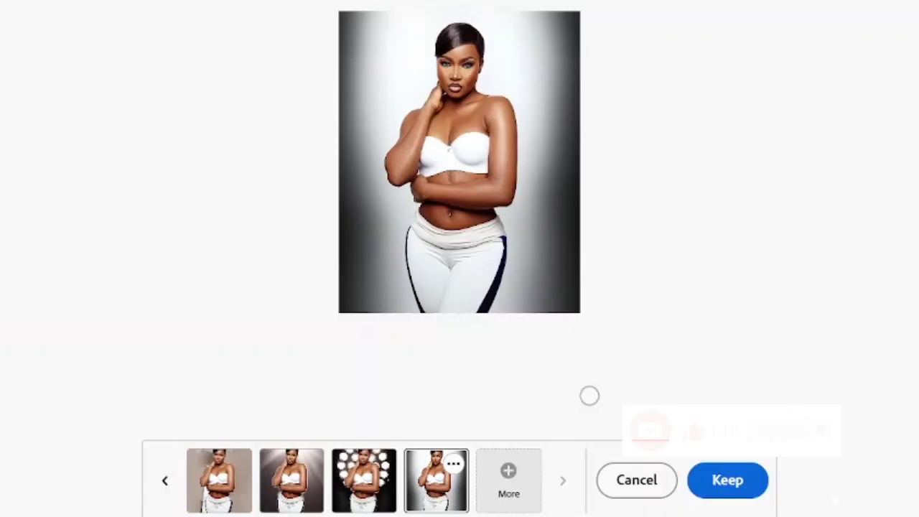